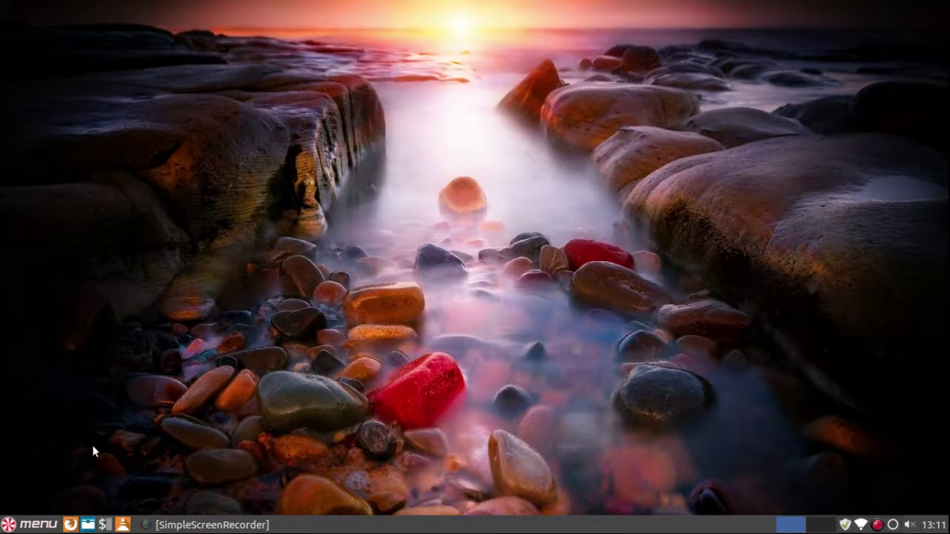
Step: Open the Pluma text editor and a terminal, tiling Pluma on the right half of the desktop and the terminal on the left half
{"action": "left_click", "coordinate": [16, 525]}
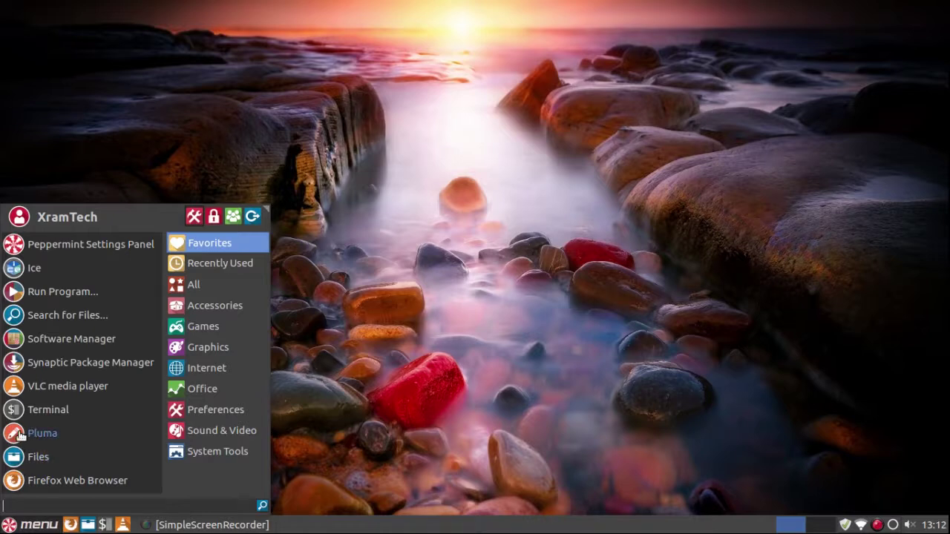
{"action": "left_click", "coordinate": [42, 433]}
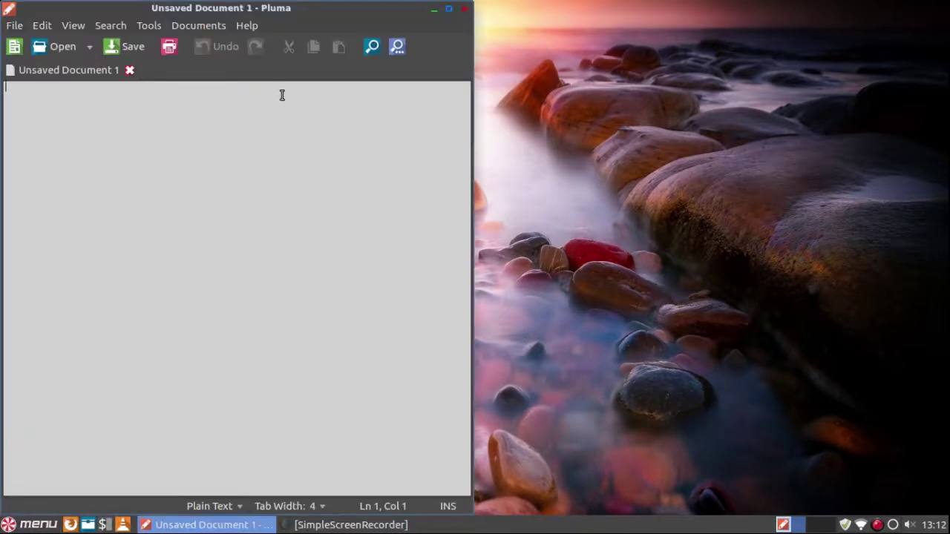
{"action": "left_click_drag", "start_coordinate": [316, 8], "coordinate": [942, 110]}
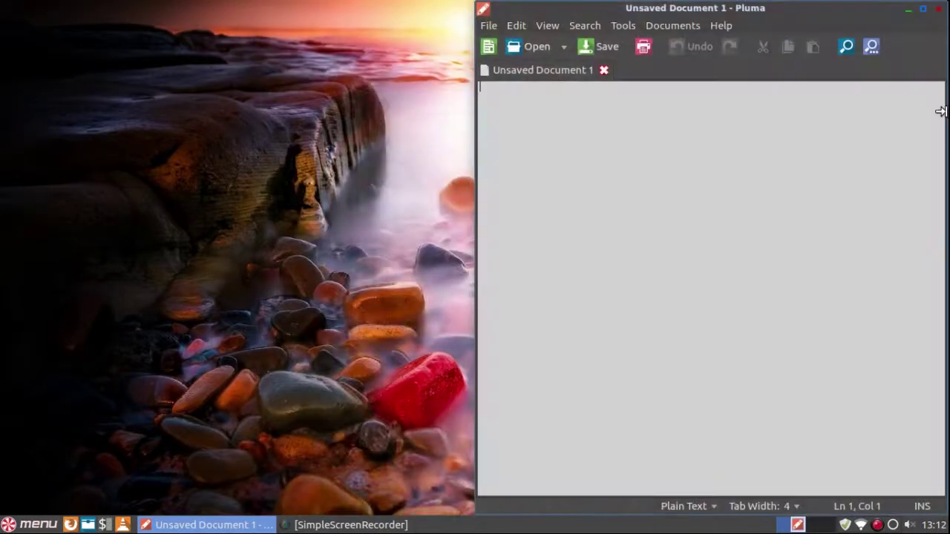
{"action": "left_click", "coordinate": [105, 525]}
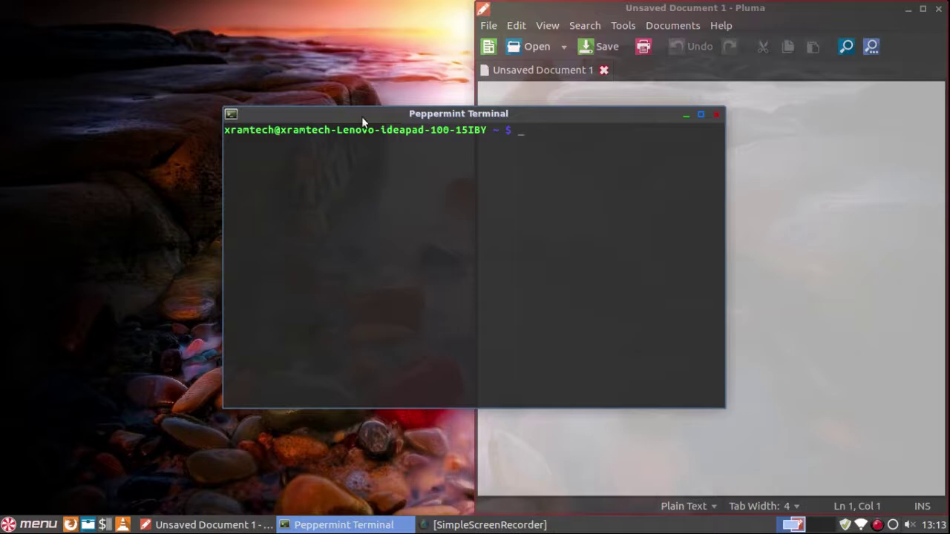
{"action": "left_click_drag", "start_coordinate": [361, 113], "coordinate": [2, 248]}
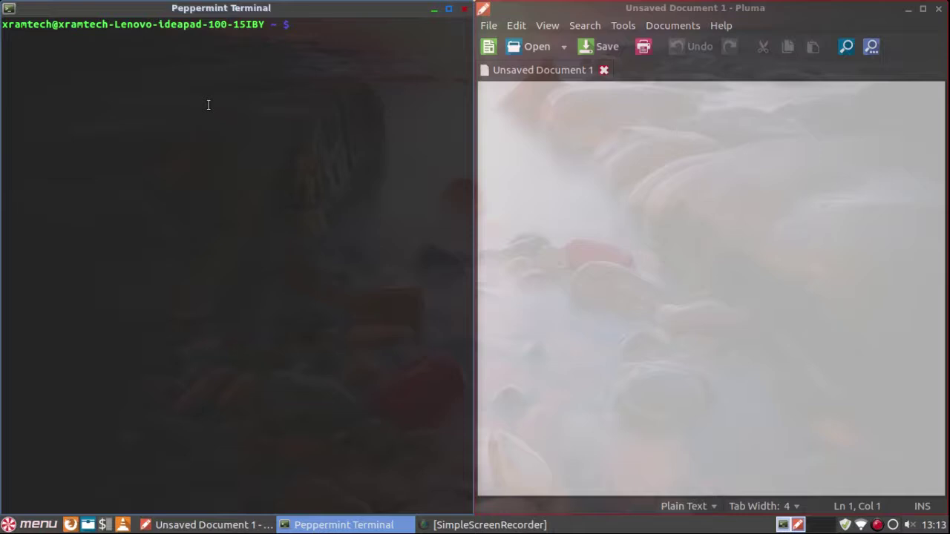
Step: Close the terminal and the empty Pluma document window
{"action": "left_click", "coordinate": [464, 8]}
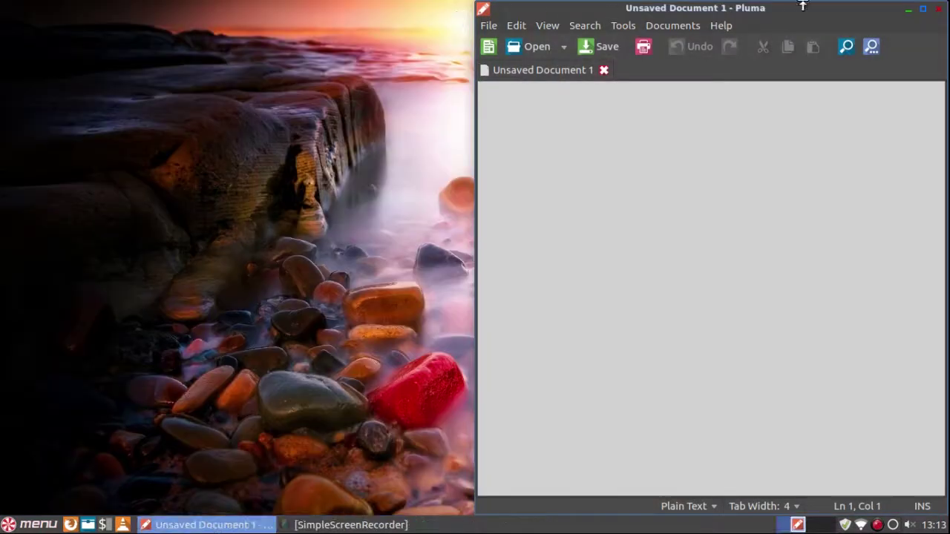
{"action": "left_click", "coordinate": [938, 8]}
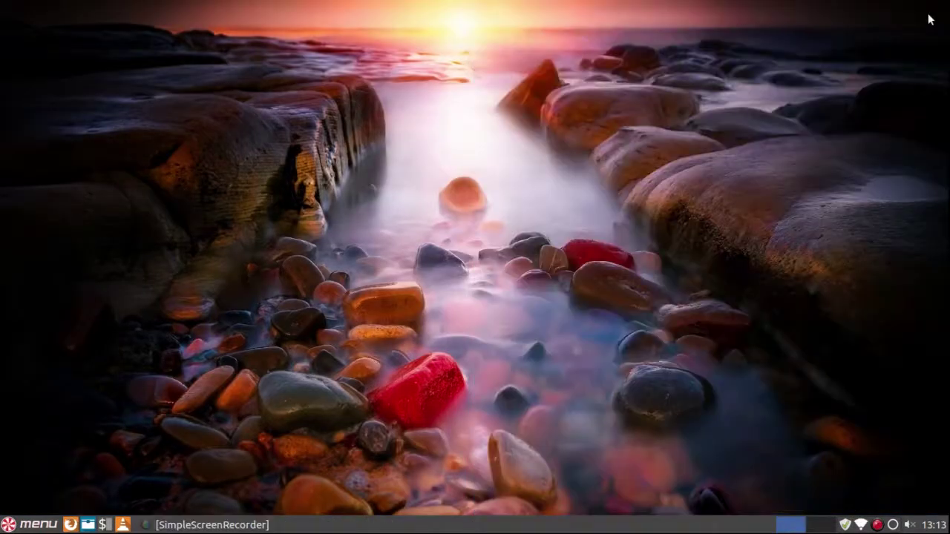
{"action": "left_click", "coordinate": [47, 527]}
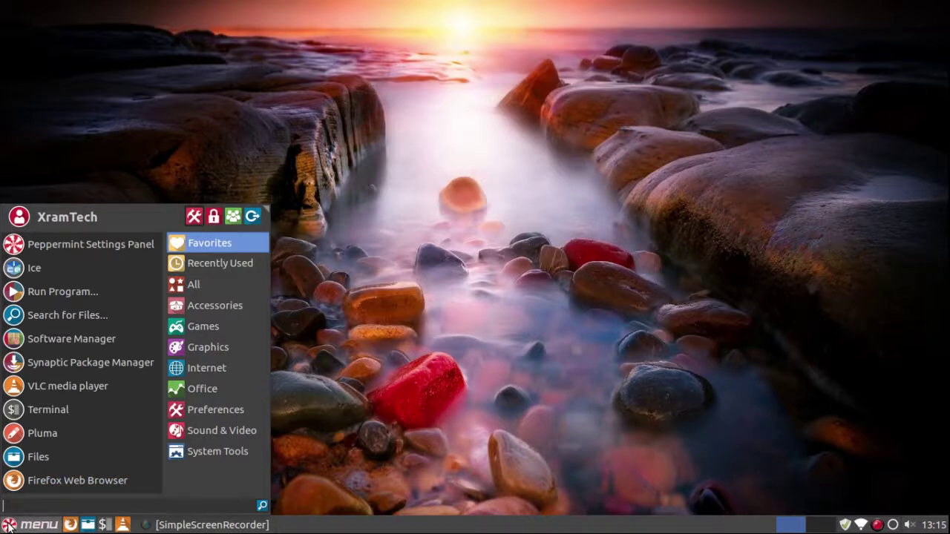
{"action": "left_click", "coordinate": [9, 527]}
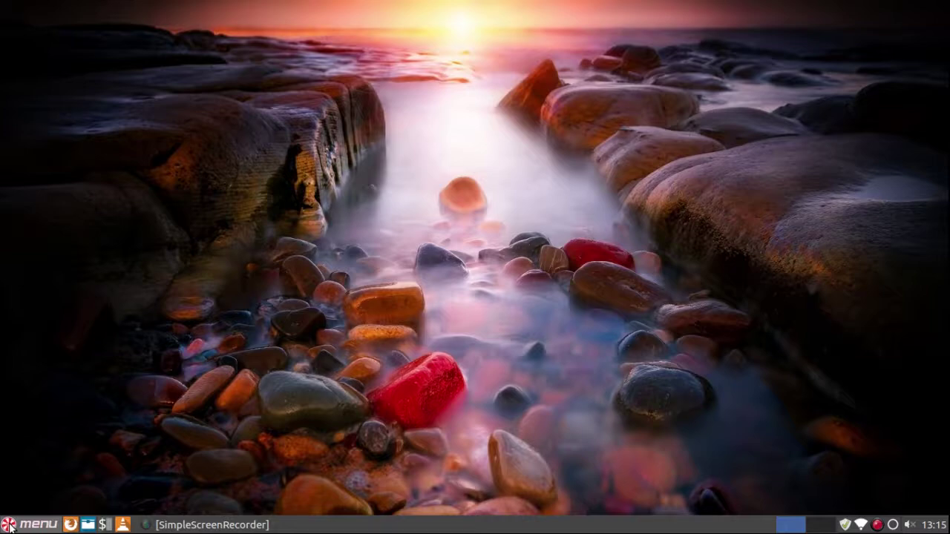
Step: Browse the Office and Internet application categories and launch Ice from the Internet category
{"action": "left_click", "coordinate": [9, 523]}
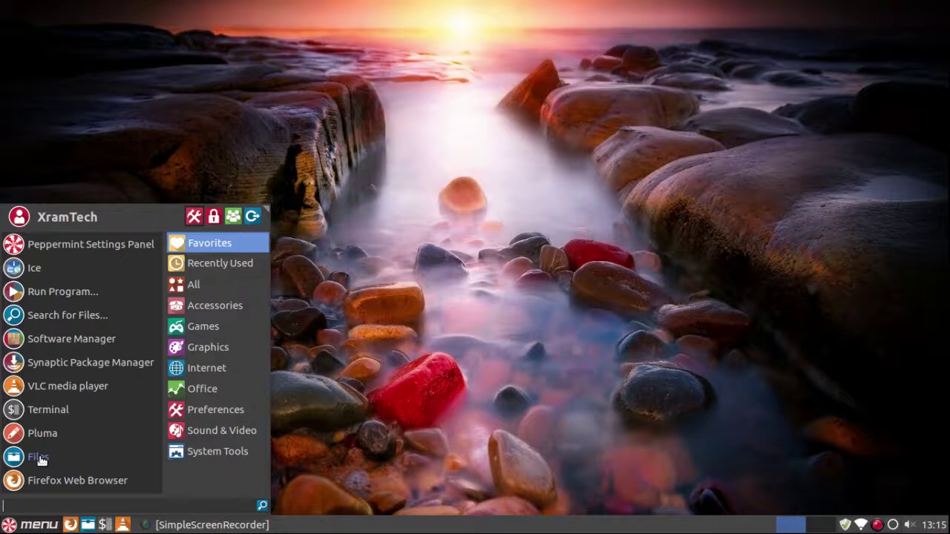
{"action": "left_click", "coordinate": [178, 401]}
{"action": "left_click", "coordinate": [186, 388]}
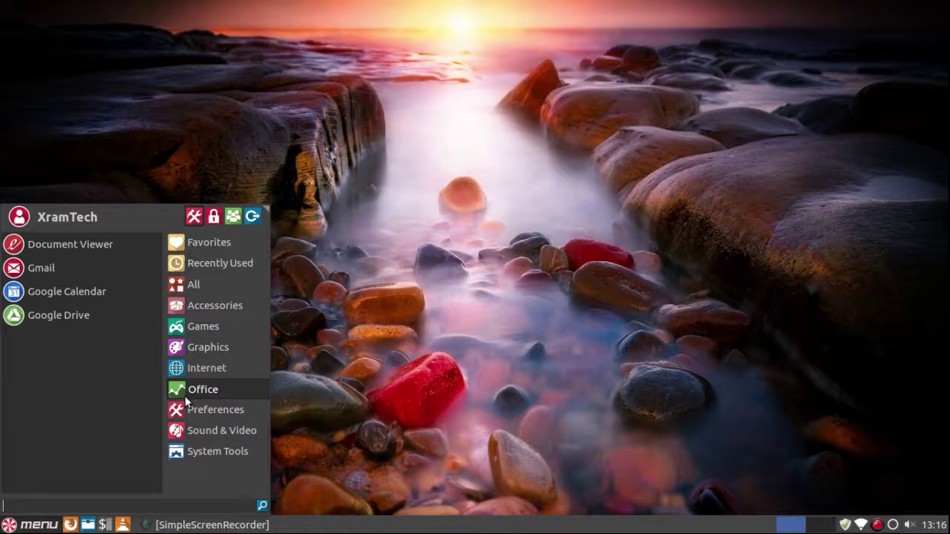
{"action": "left_click", "coordinate": [184, 368]}
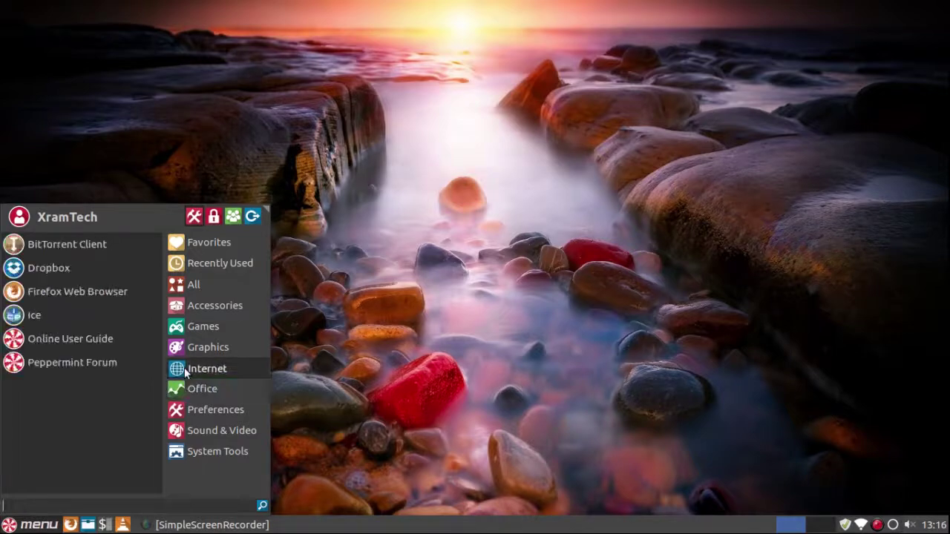
{"action": "left_click", "coordinate": [34, 316]}
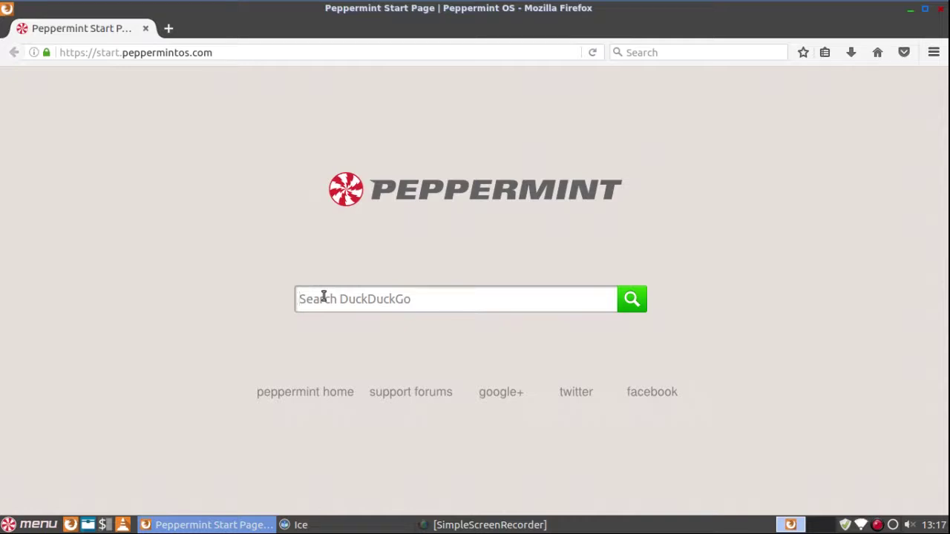
Step: Search DuckDuckGo for youtube in Firefox and open the main YouTube site from the results
{"action": "type", "text": "youtub"}
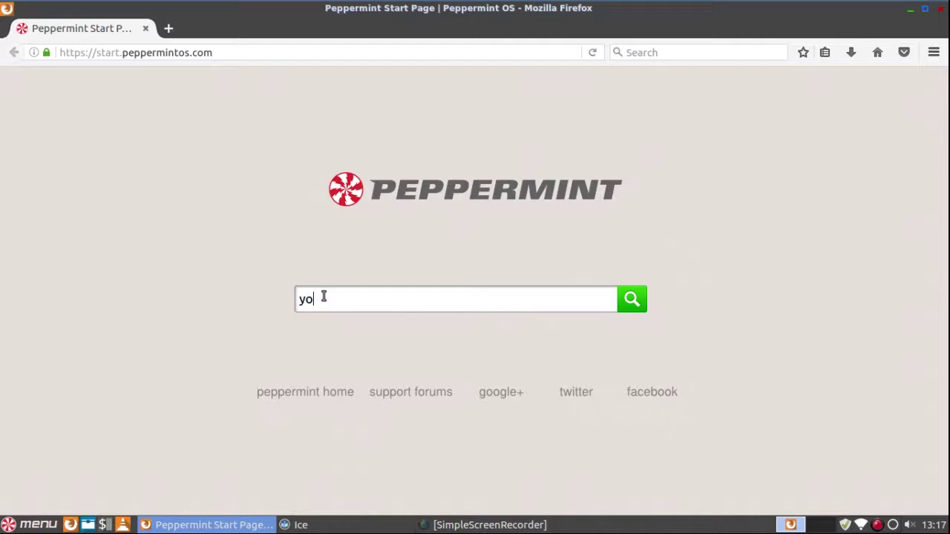
{"action": "type", "text": "e"}
{"action": "left_click", "coordinate": [627, 299]}
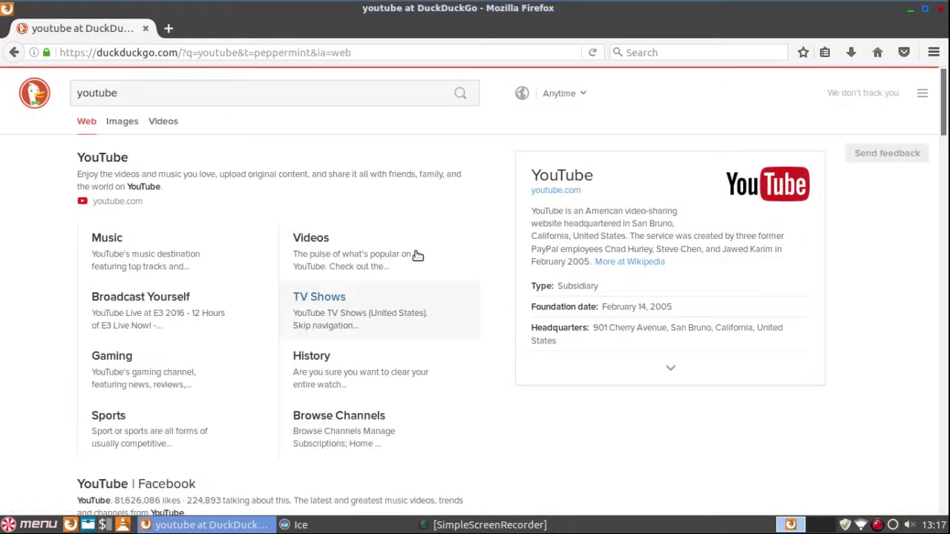
{"action": "left_click", "coordinate": [116, 162]}
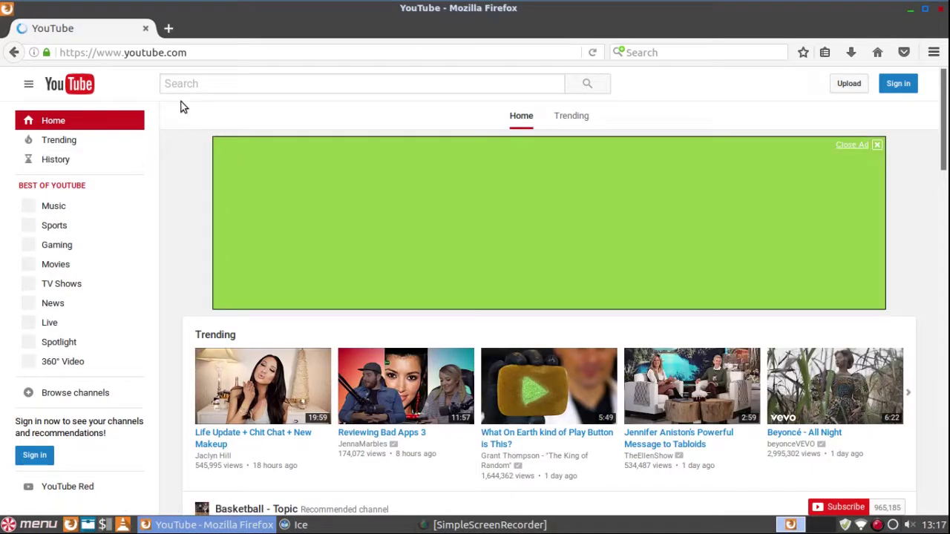
Step: Select the full YouTube web address in Firefox and copy it
{"action": "right_click", "coordinate": [152, 56]}
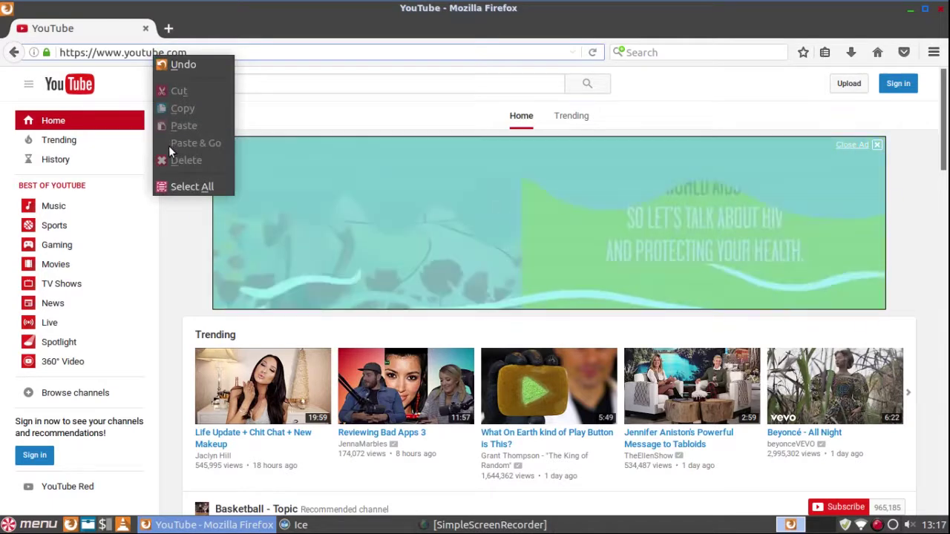
{"action": "left_click", "coordinate": [167, 186]}
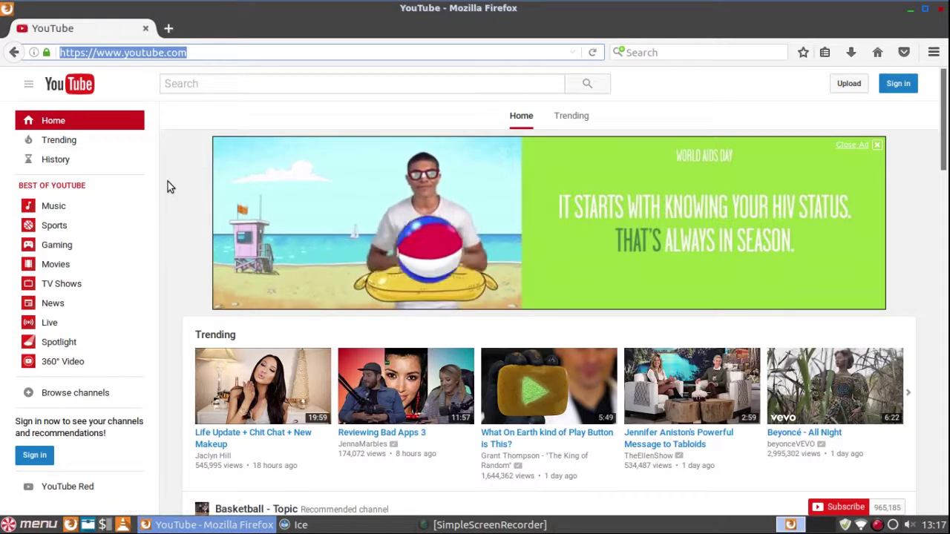
{"action": "right_click", "coordinate": [152, 54]}
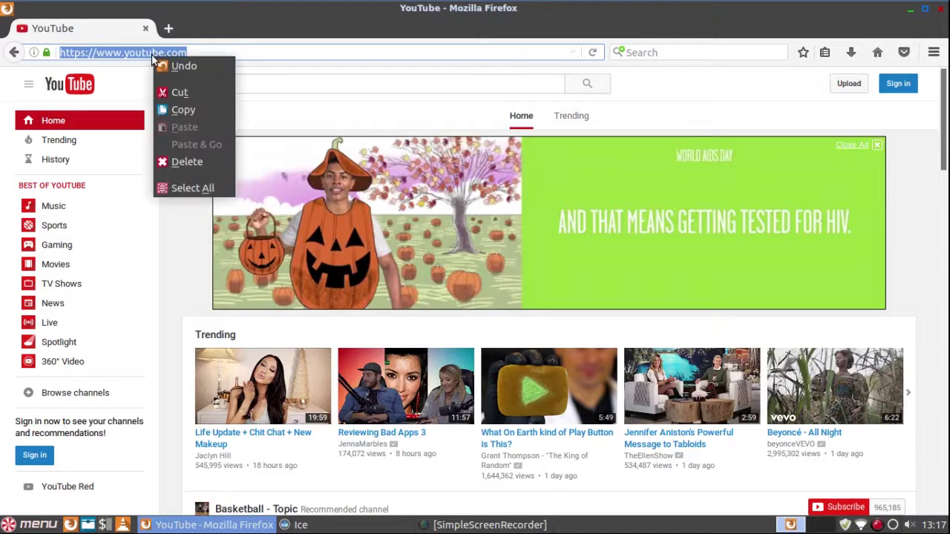
{"action": "left_click", "coordinate": [175, 110]}
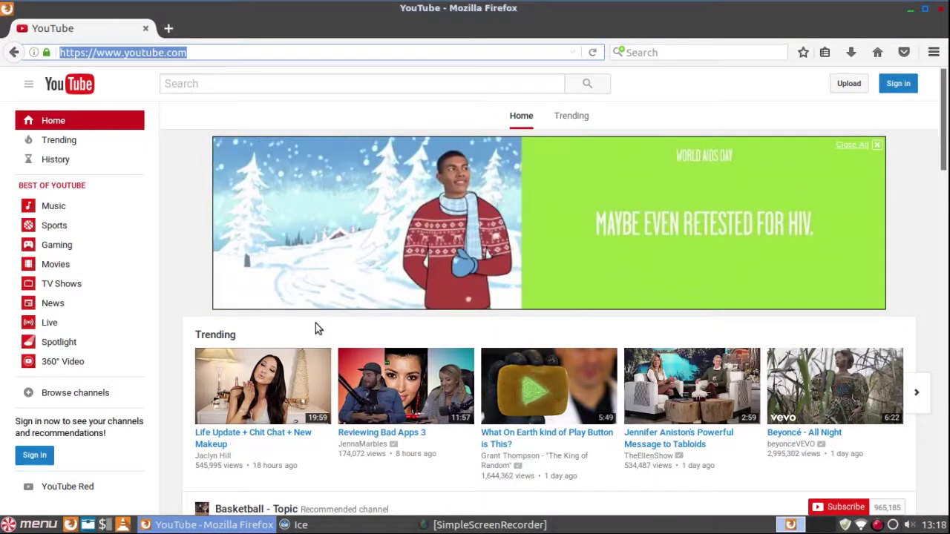
{"action": "left_click", "coordinate": [333, 525]}
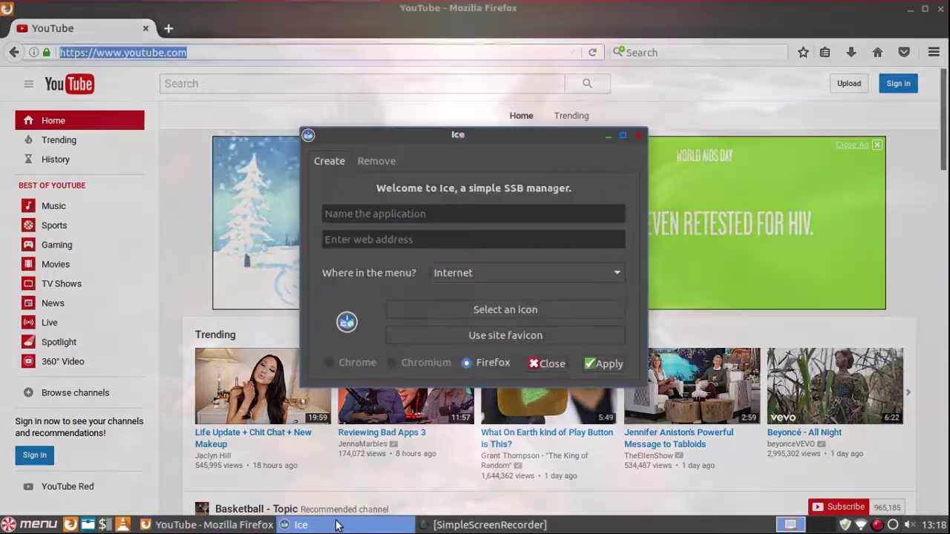
{"action": "left_click", "coordinate": [429, 235]}
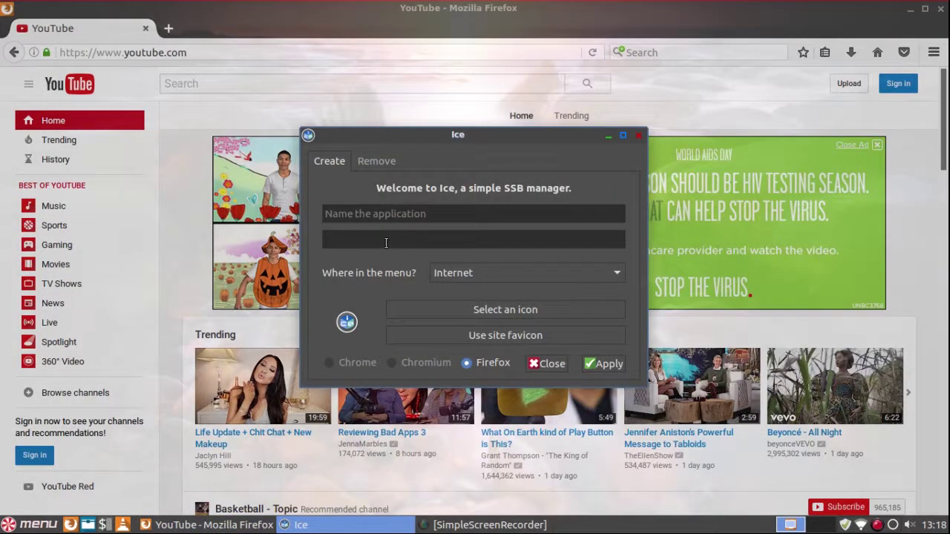
{"action": "right_click", "coordinate": [361, 241]}
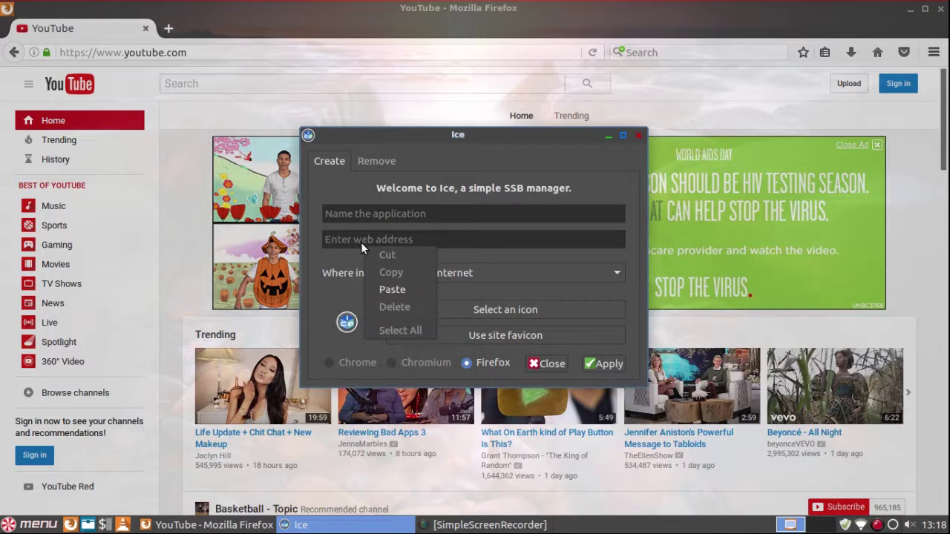
{"action": "left_click", "coordinate": [382, 289]}
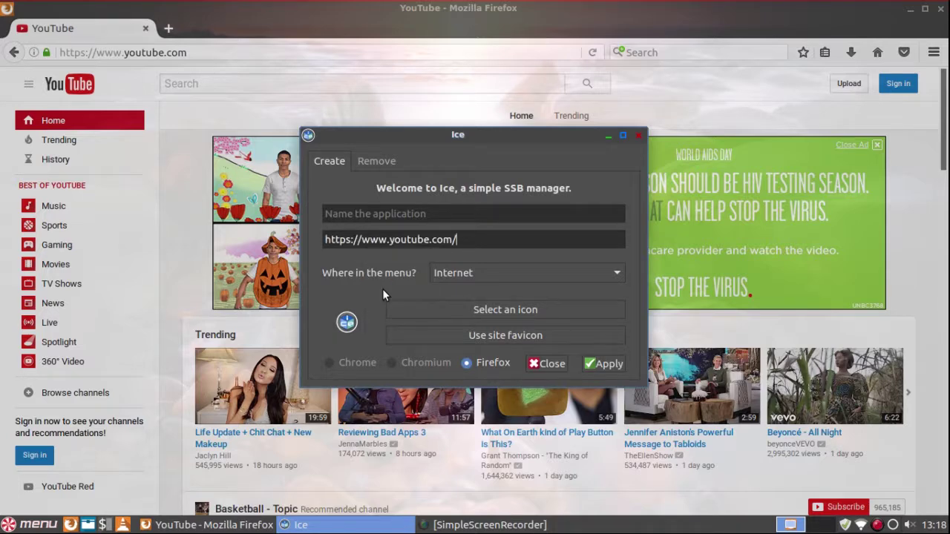
{"action": "left_click", "coordinate": [427, 213]}
{"action": "type", "text": "YouTube"}
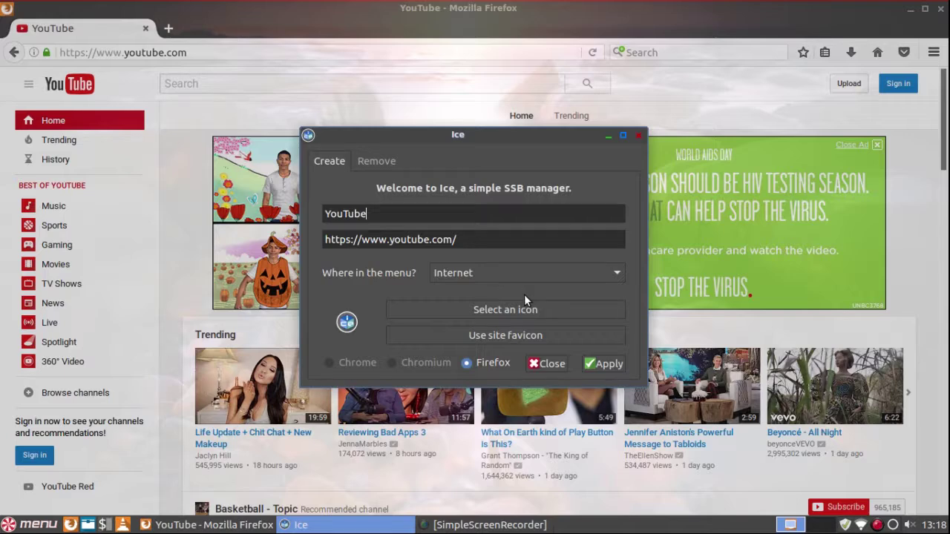
Step: Choose ice.png as the icon and create the YouTube application, closing both Ice and Firefox when done
{"action": "left_click", "coordinate": [561, 311]}
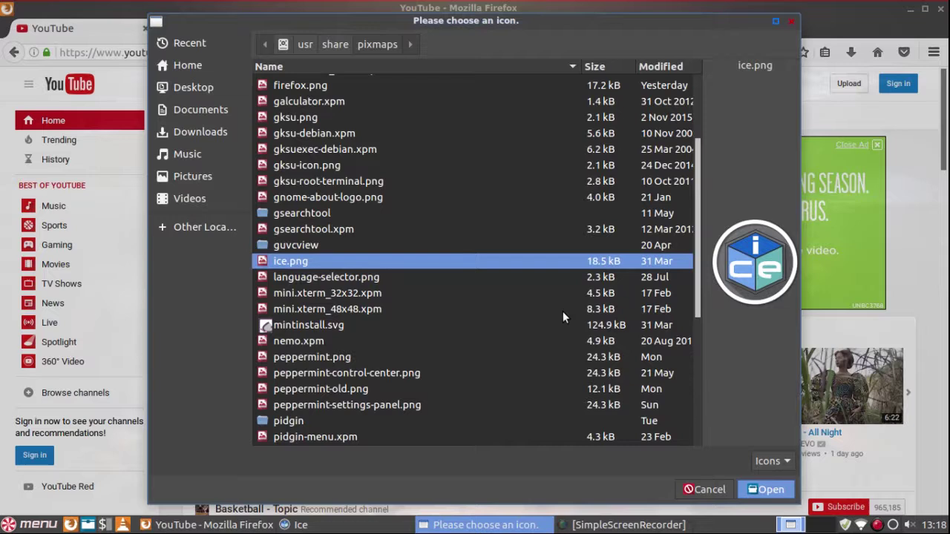
{"action": "scroll", "coordinate": [563, 312], "scroll_direction": "up", "scroll_amount": 3}
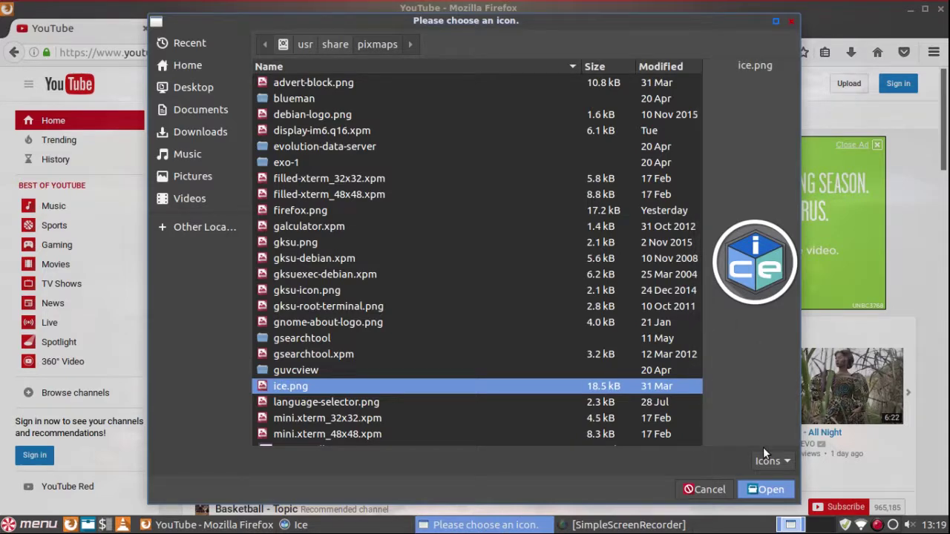
{"action": "left_click", "coordinate": [760, 489]}
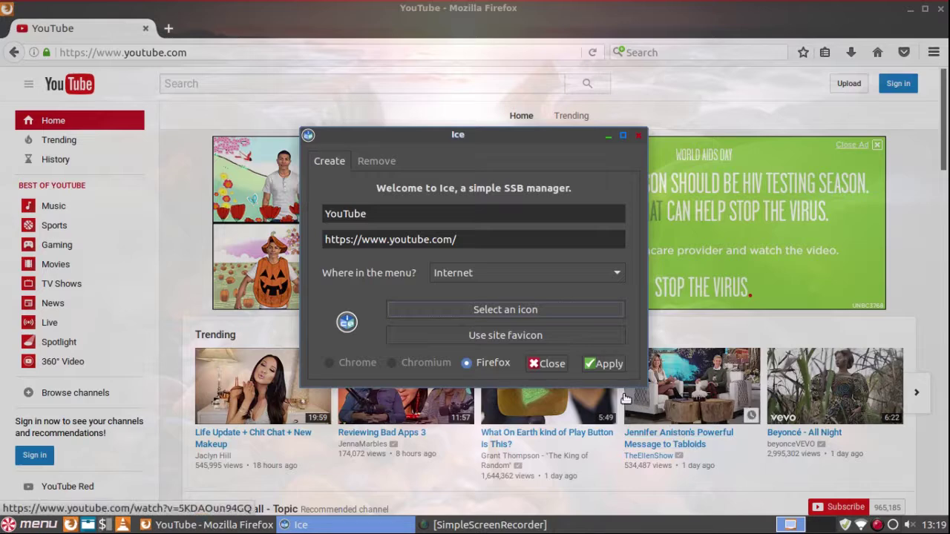
{"action": "left_click", "coordinate": [598, 365]}
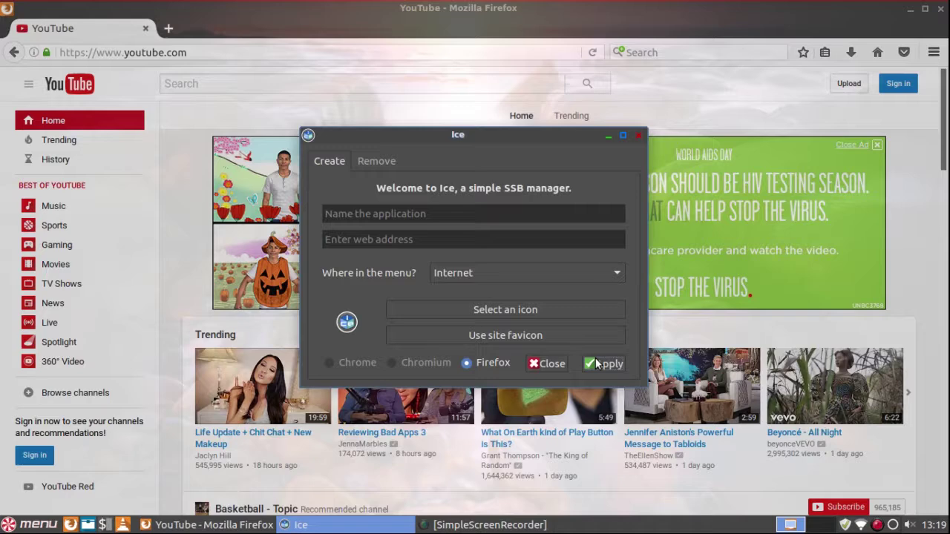
{"action": "left_click", "coordinate": [638, 135]}
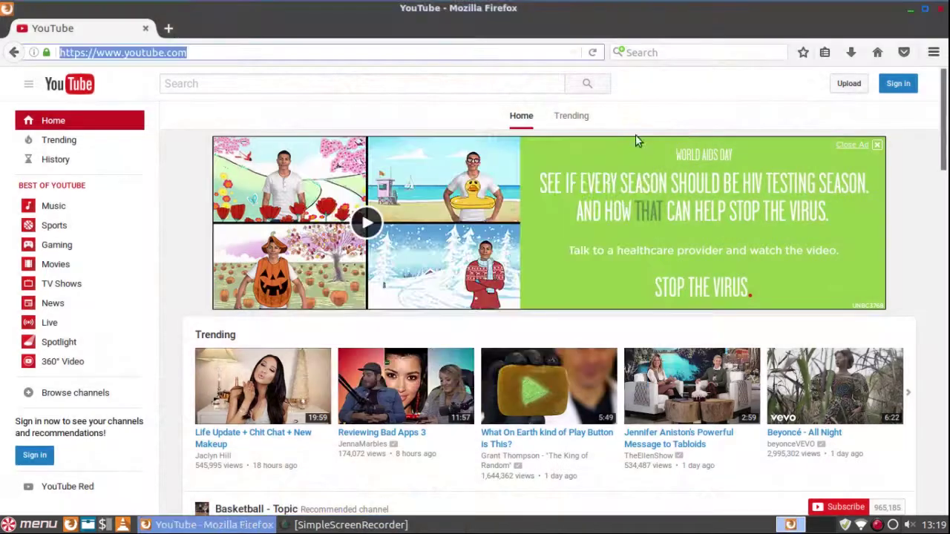
{"action": "left_click", "coordinate": [936, 7]}
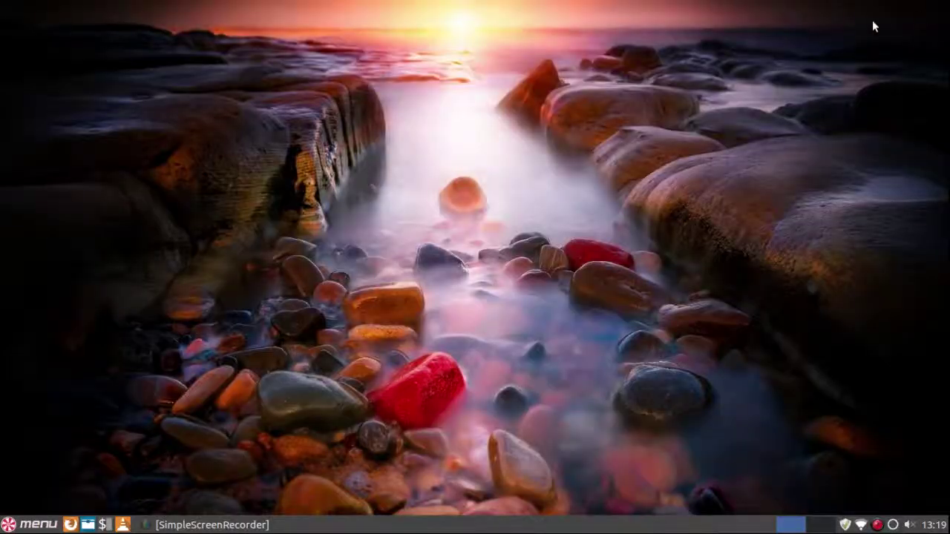
Step: Launch the new YouTube application from the Internet category to check it, and close its window
{"action": "left_click", "coordinate": [7, 525]}
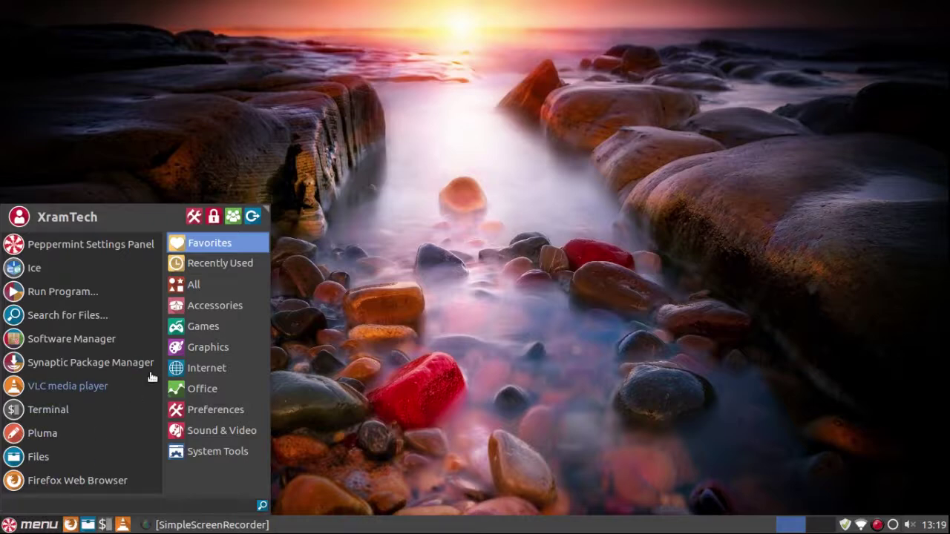
{"action": "left_click", "coordinate": [174, 369]}
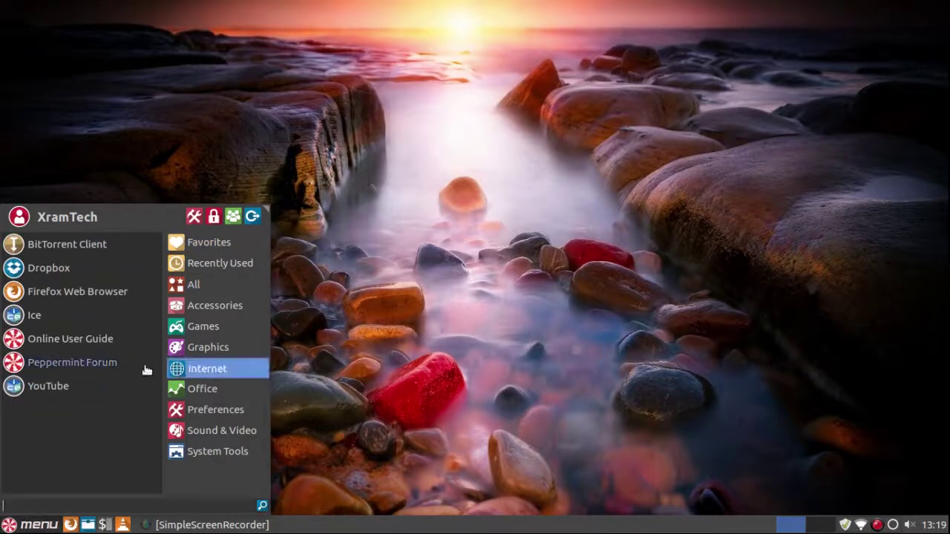
{"action": "left_click", "coordinate": [42, 389]}
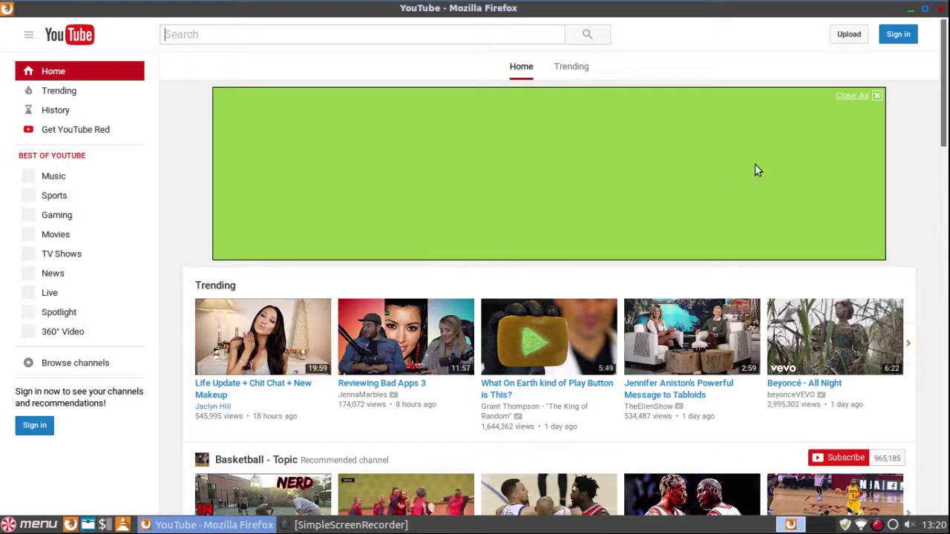
{"action": "left_click", "coordinate": [940, 9]}
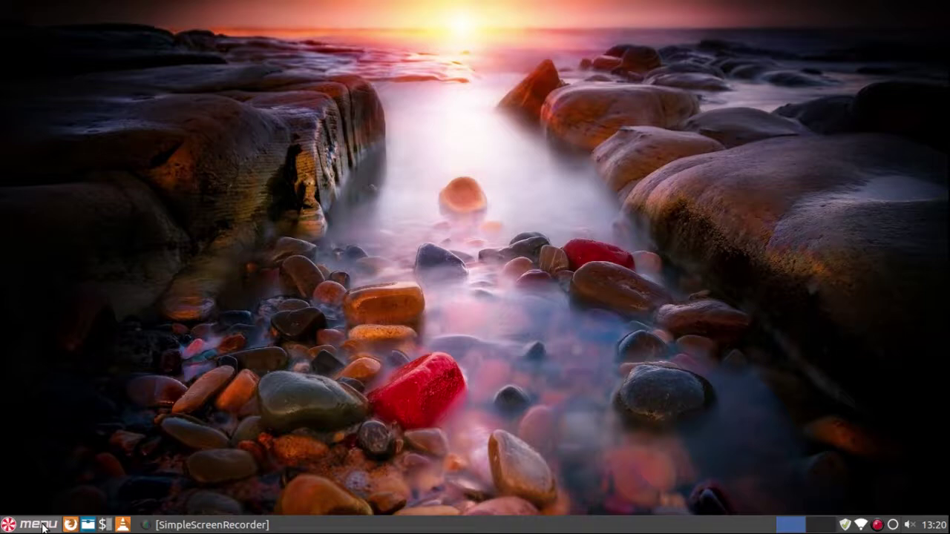
Step: Show the SimpleScreenRecorder window to check the recording status, and minimise it again
{"action": "left_click", "coordinate": [191, 525]}
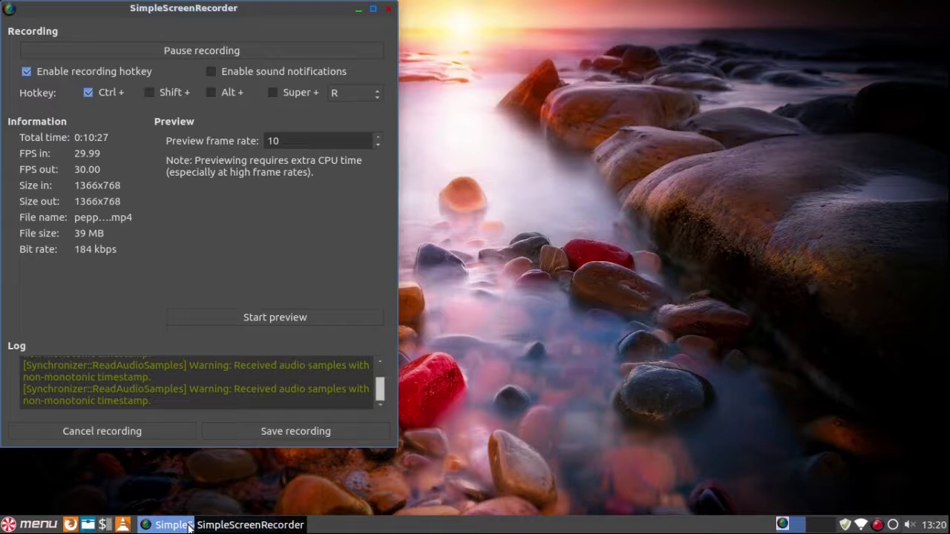
{"action": "left_click", "coordinate": [189, 527]}
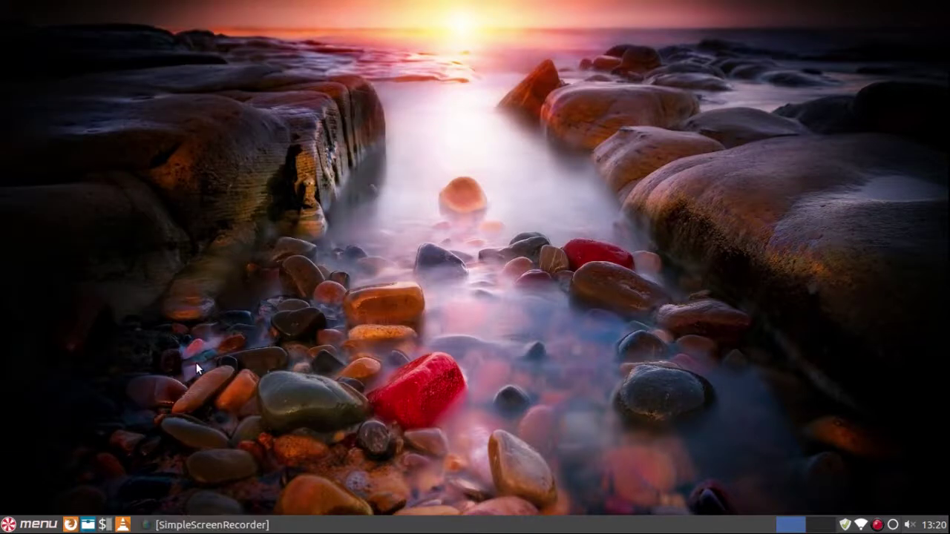
Step: Open Software Manager with the account password, look through its Office category, and close it
{"action": "left_click", "coordinate": [38, 528]}
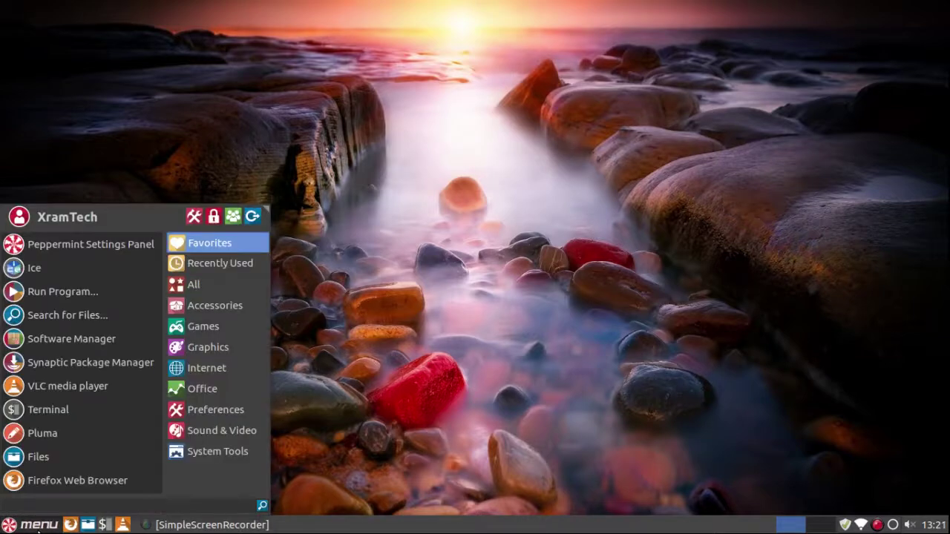
{"action": "left_click", "coordinate": [60, 341]}
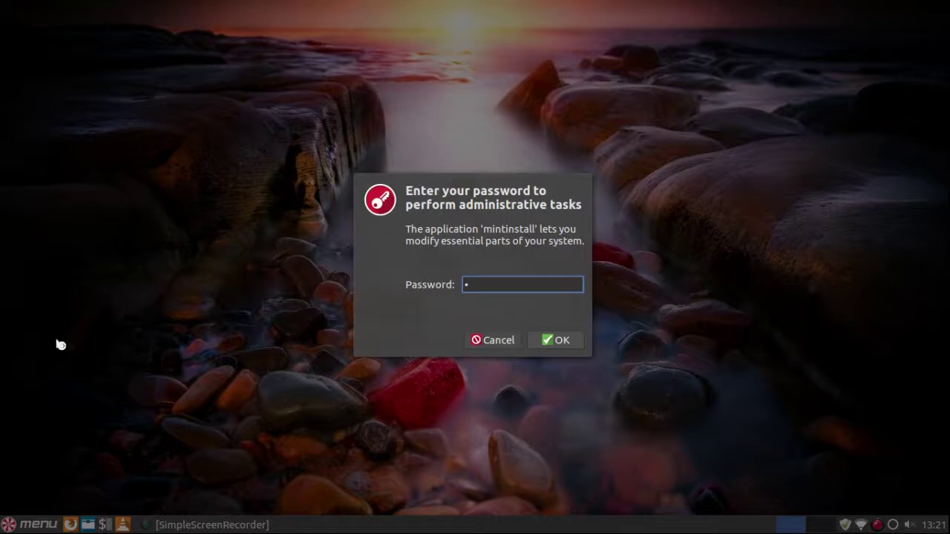
{"action": "type", "text": "•••••••"}
{"action": "left_click", "coordinate": [546, 339]}
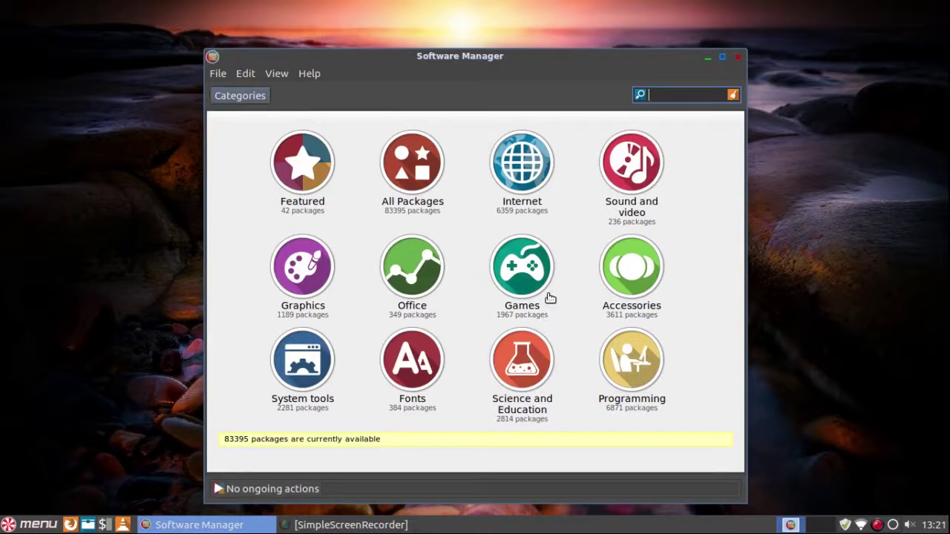
{"action": "left_click", "coordinate": [421, 276]}
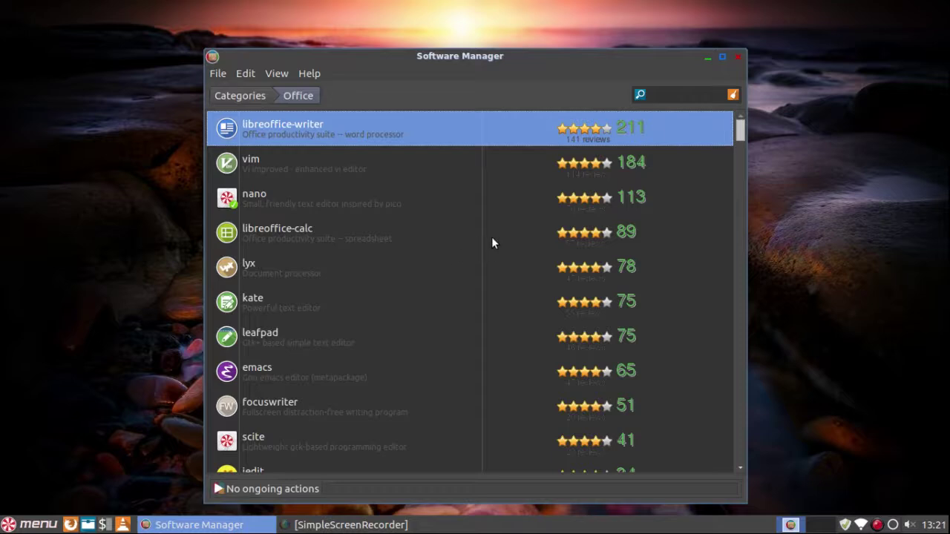
{"action": "left_click", "coordinate": [737, 57]}
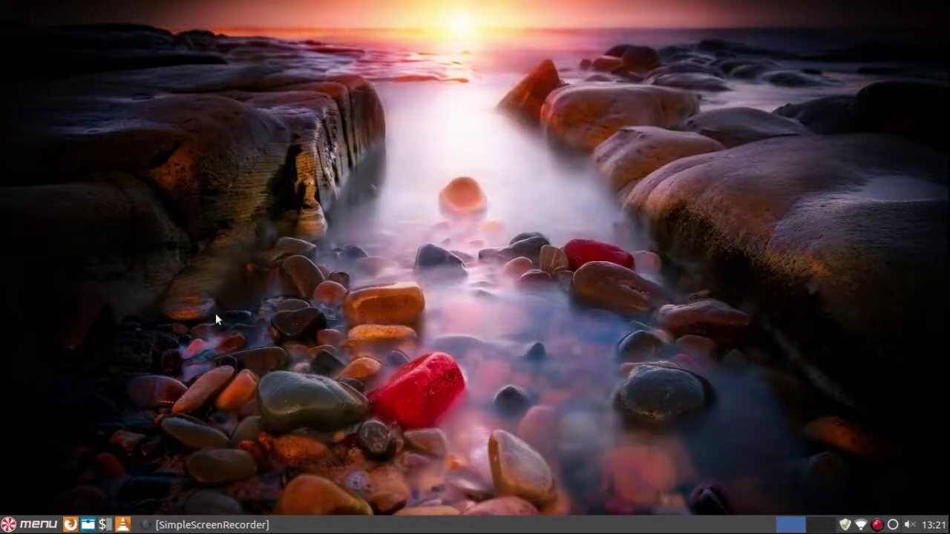
Step: Open Synaptic Package Manager and authenticate by entering the account password
{"action": "left_click", "coordinate": [42, 525]}
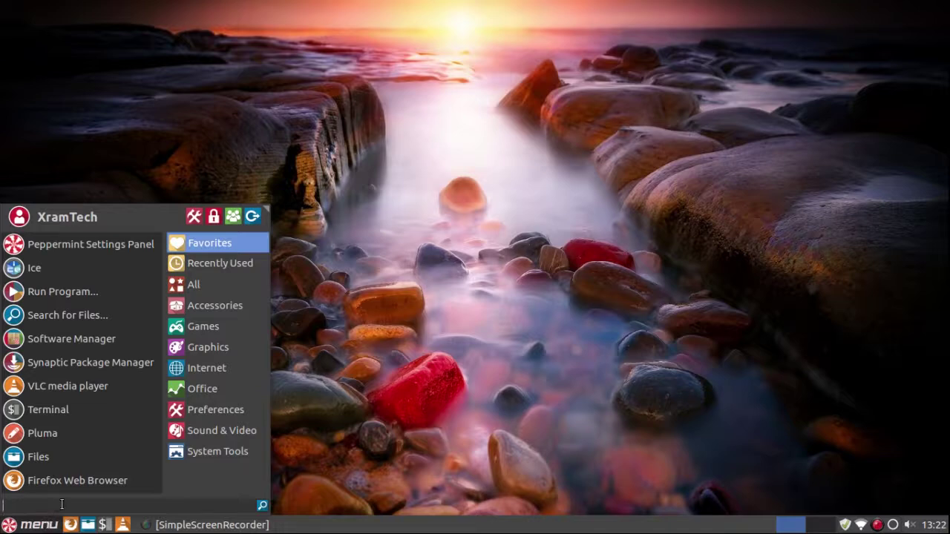
{"action": "left_click", "coordinate": [72, 363]}
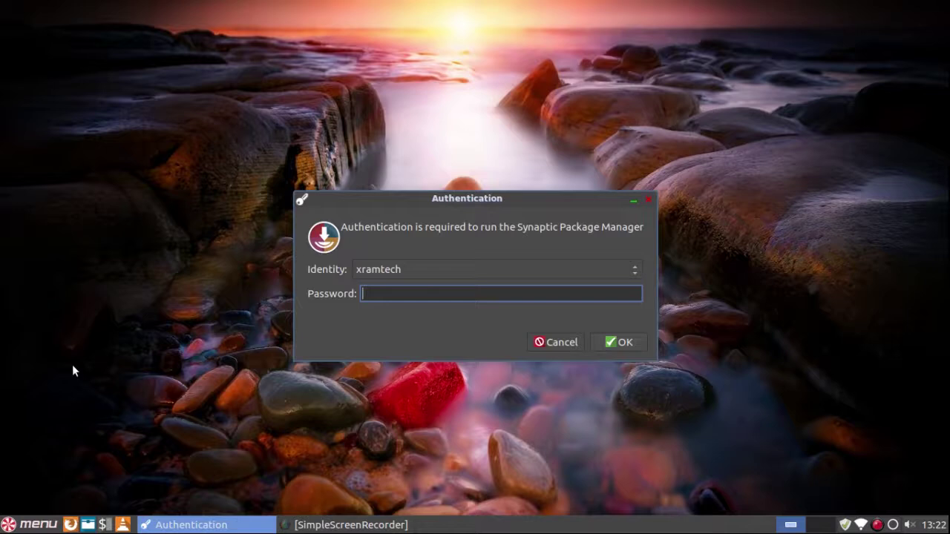
{"action": "type", "text": "•••••••"}
{"action": "left_click", "coordinate": [615, 342]}
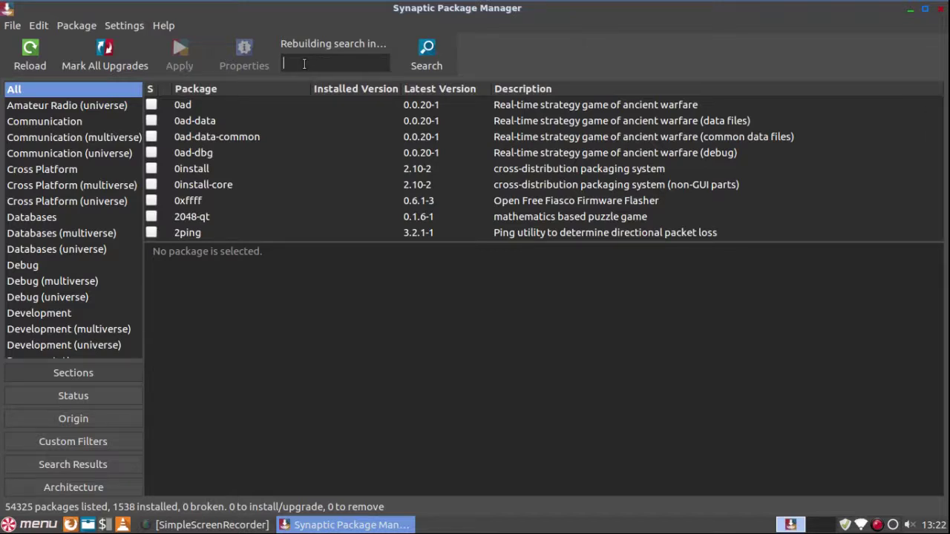
Step: Filter the packages for gimp and mark the gimp package for installation together with its additional required changes
{"action": "type", "text": "g"}
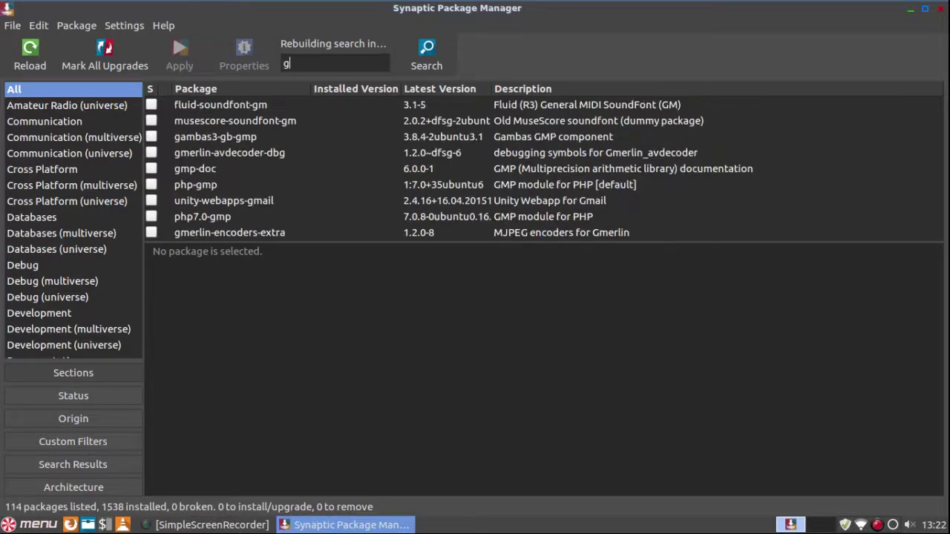
{"action": "type", "text": "imp"}
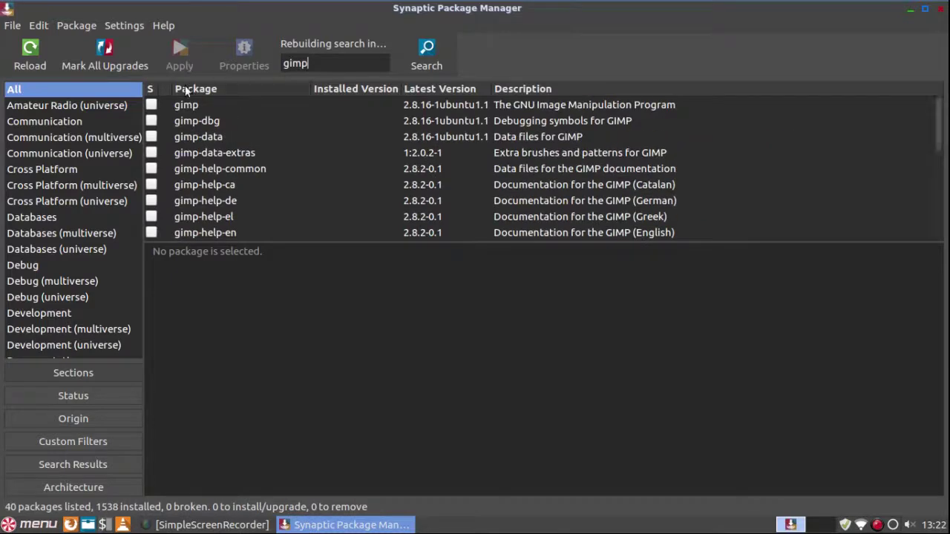
{"action": "left_click", "coordinate": [151, 106]}
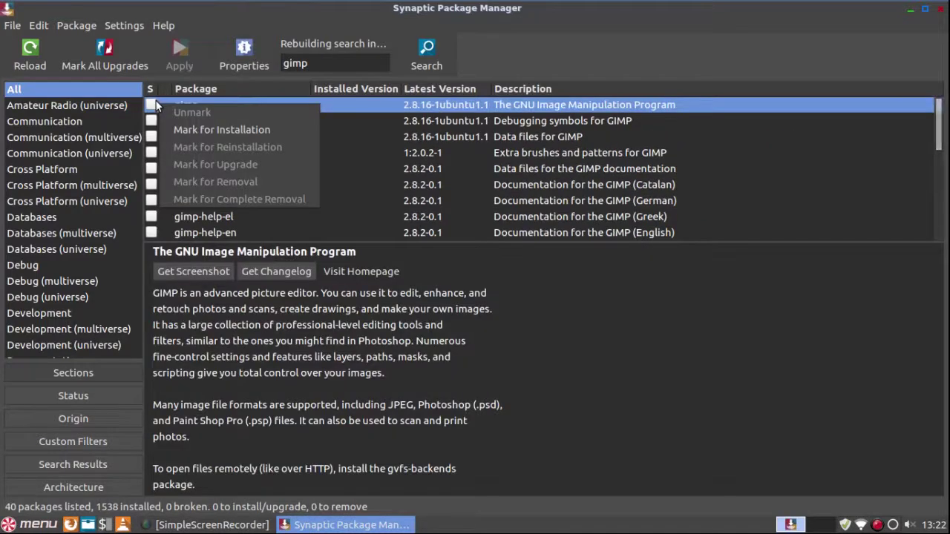
{"action": "left_click", "coordinate": [200, 130]}
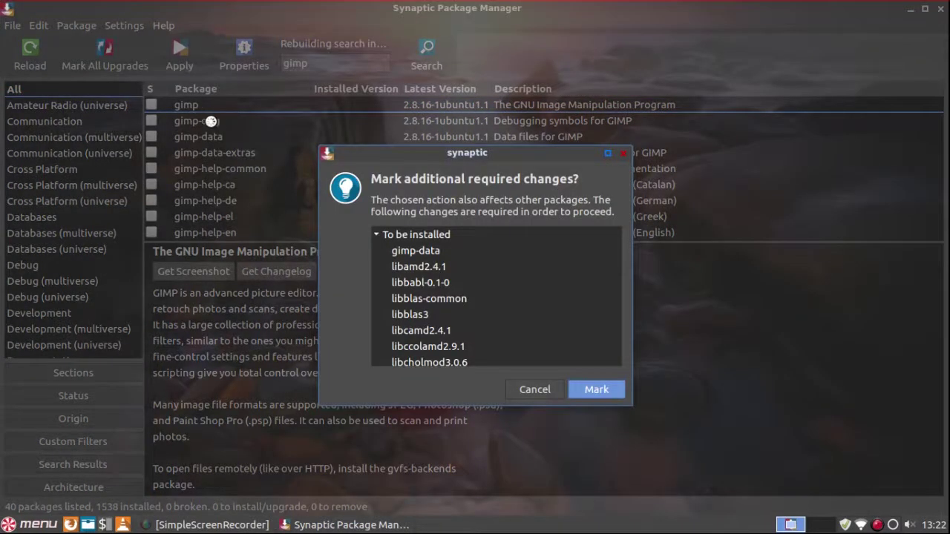
{"action": "left_click", "coordinate": [593, 391]}
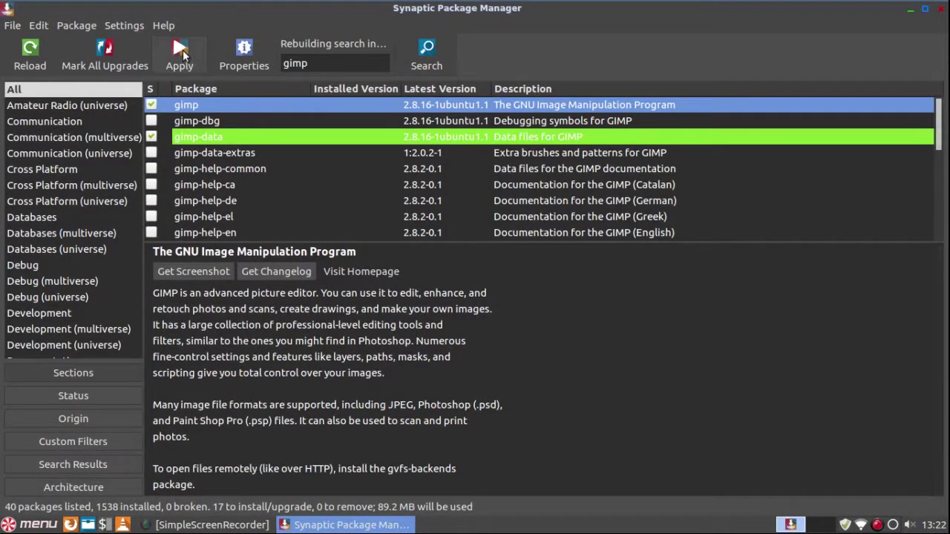
Step: Apply the marked changes to install GIMP, showing the individual download files, and close Synaptic when done
{"action": "left_click", "coordinate": [182, 49]}
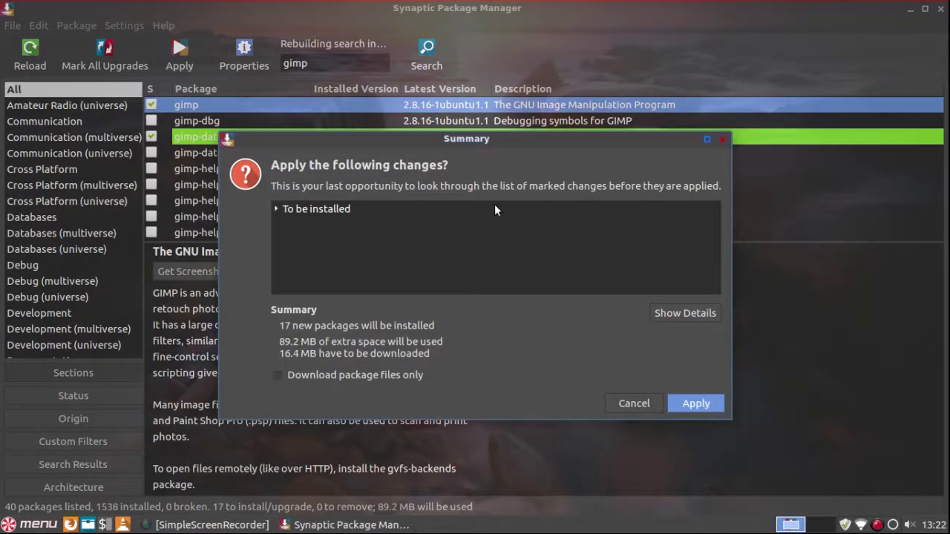
{"action": "left_click", "coordinate": [688, 404]}
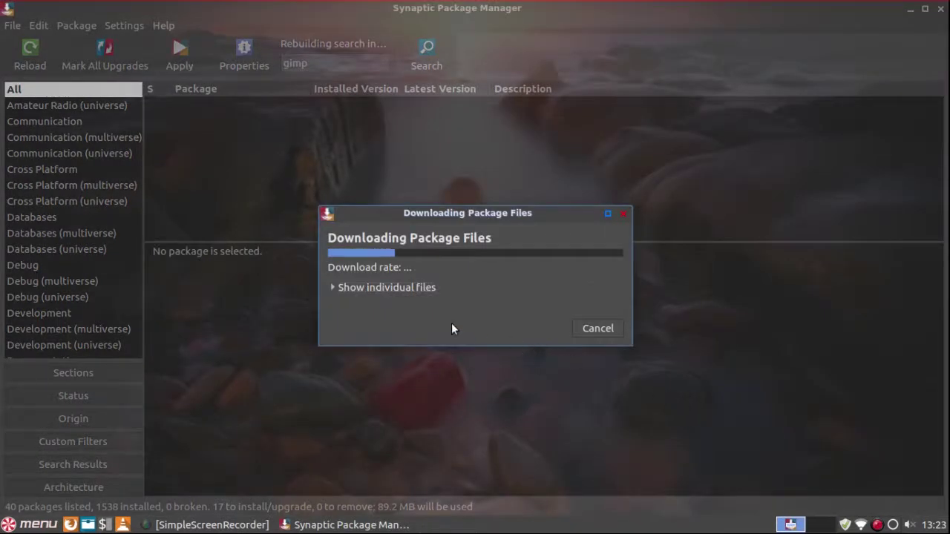
{"action": "left_click", "coordinate": [428, 288]}
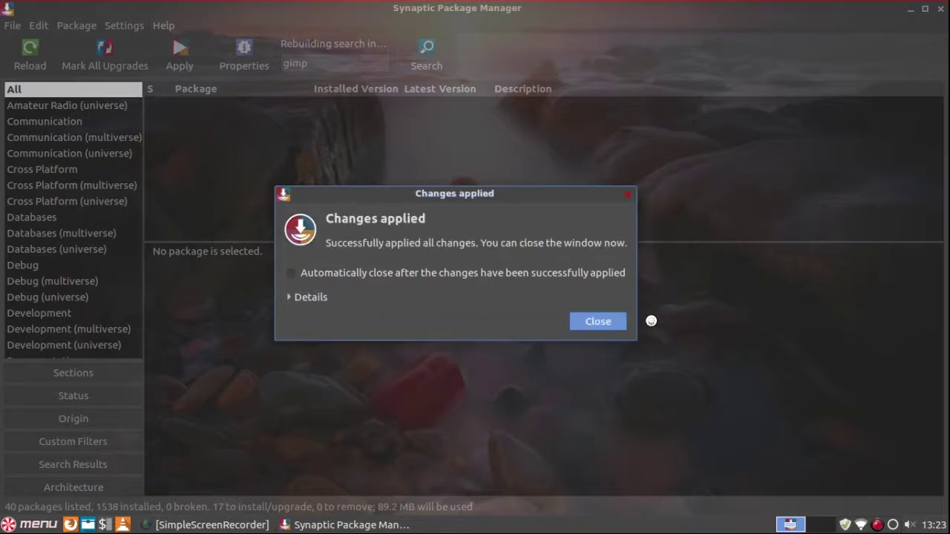
{"action": "left_click", "coordinate": [615, 325]}
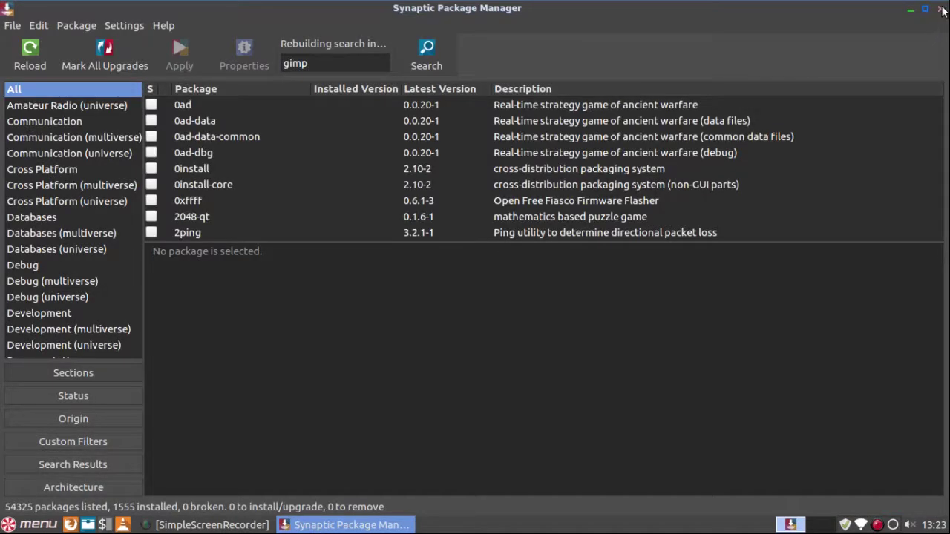
{"action": "left_click", "coordinate": [941, 9]}
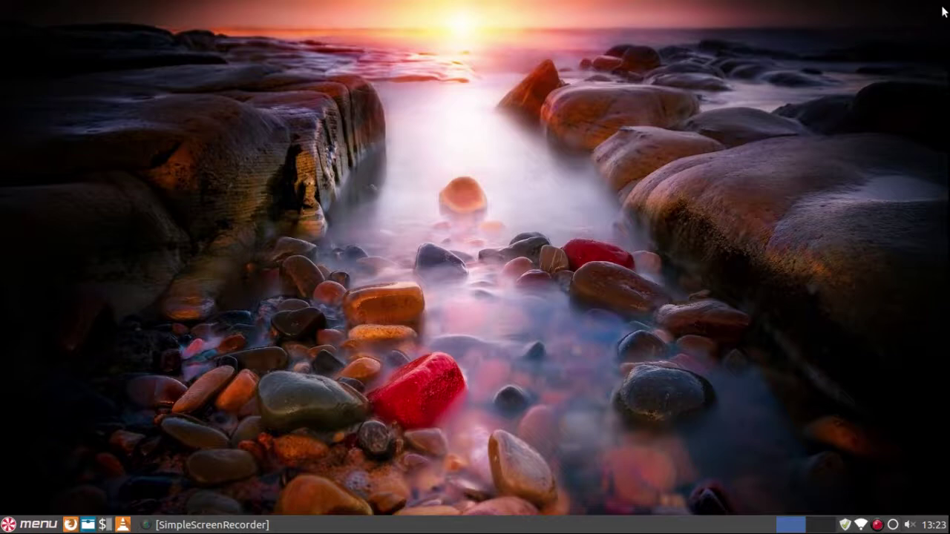
Step: Launch GIMP Image Editor from the Graphics category of the applications
{"action": "left_click", "coordinate": [34, 528]}
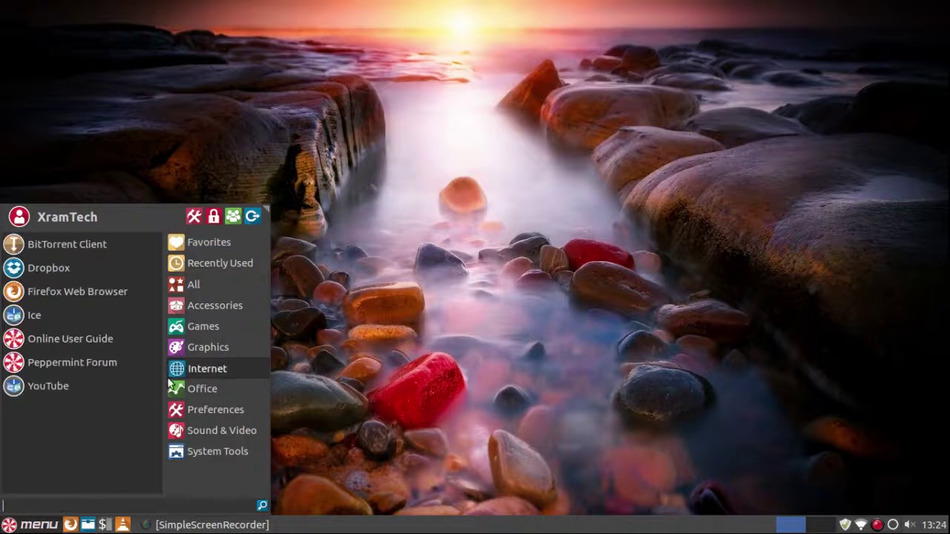
{"action": "mouse_move", "coordinate": [188, 348]}
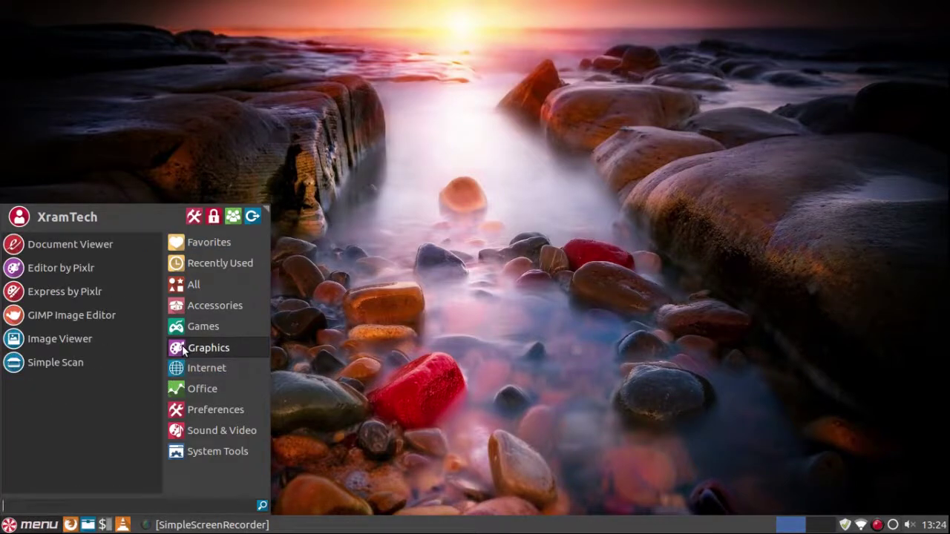
{"action": "left_click", "coordinate": [80, 314]}
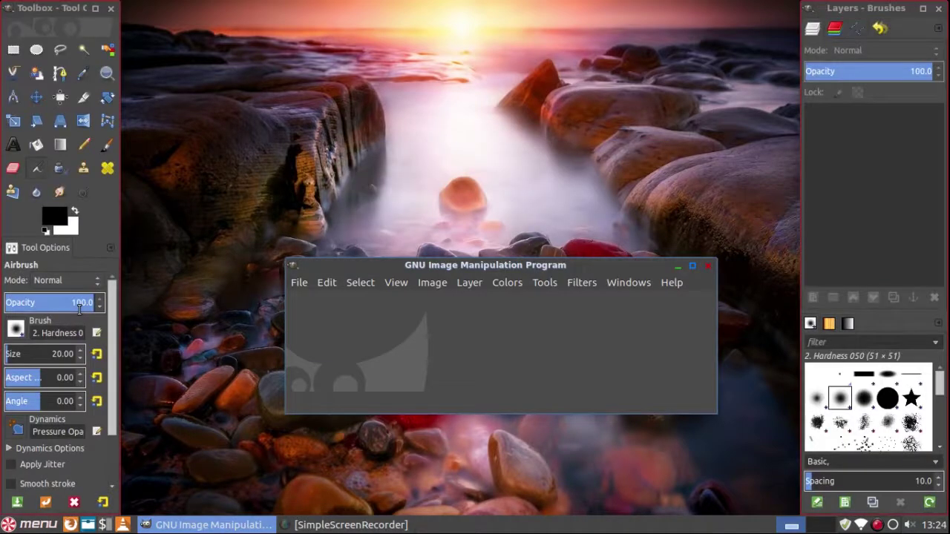
Step: Switch GIMP to Single-Window Mode, maximise its window, and close the program
{"action": "left_click", "coordinate": [631, 284]}
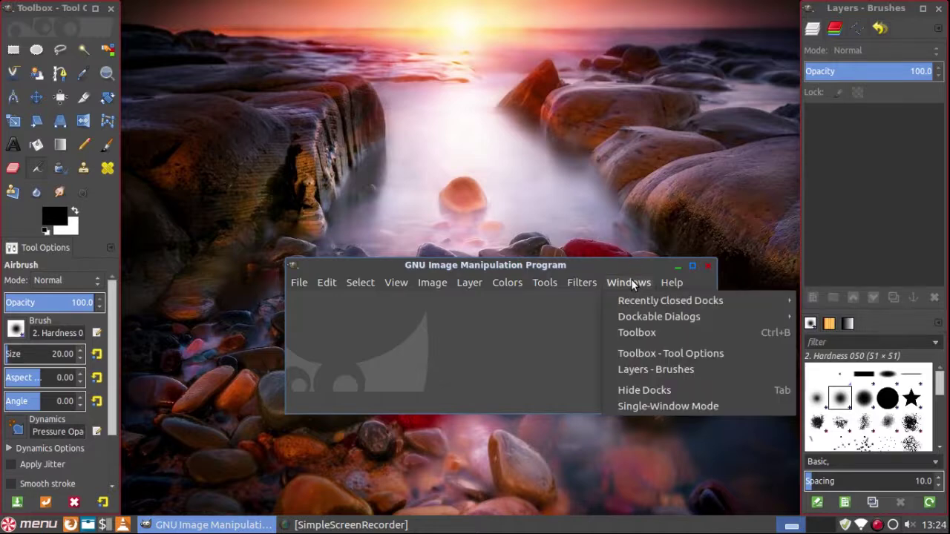
{"action": "left_click", "coordinate": [637, 406]}
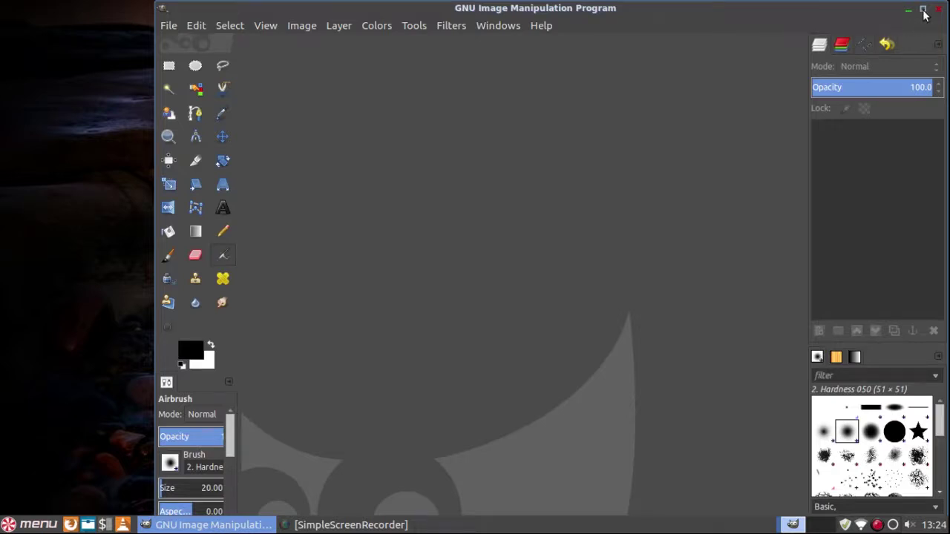
{"action": "left_click", "coordinate": [924, 11]}
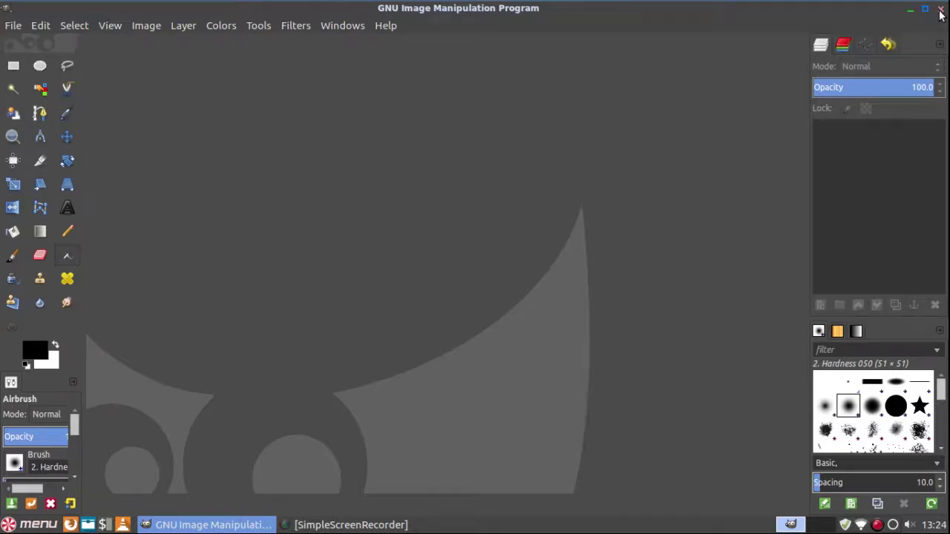
{"action": "left_click", "coordinate": [940, 13]}
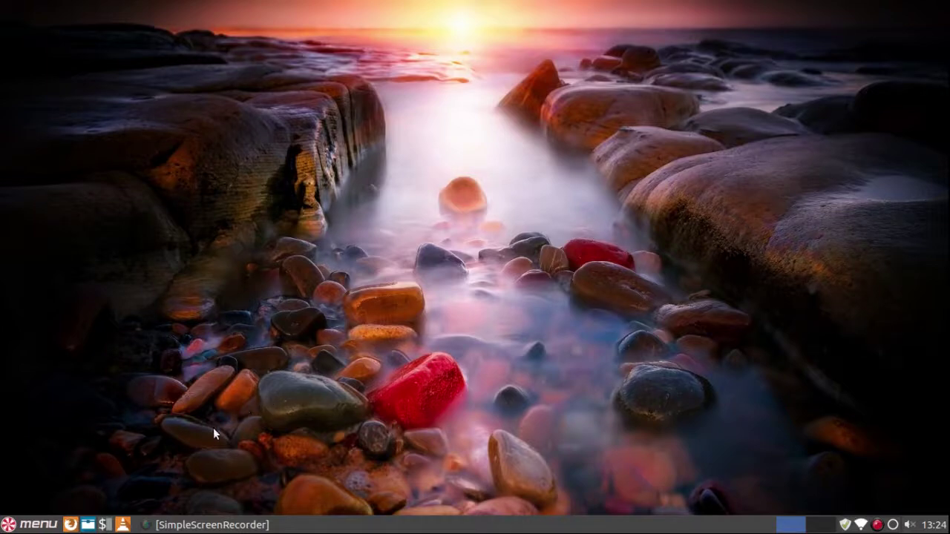
Step: Open Customize Look and Feel from the Personal section of the Peppermint Settings Panel
{"action": "left_click", "coordinate": [39, 524]}
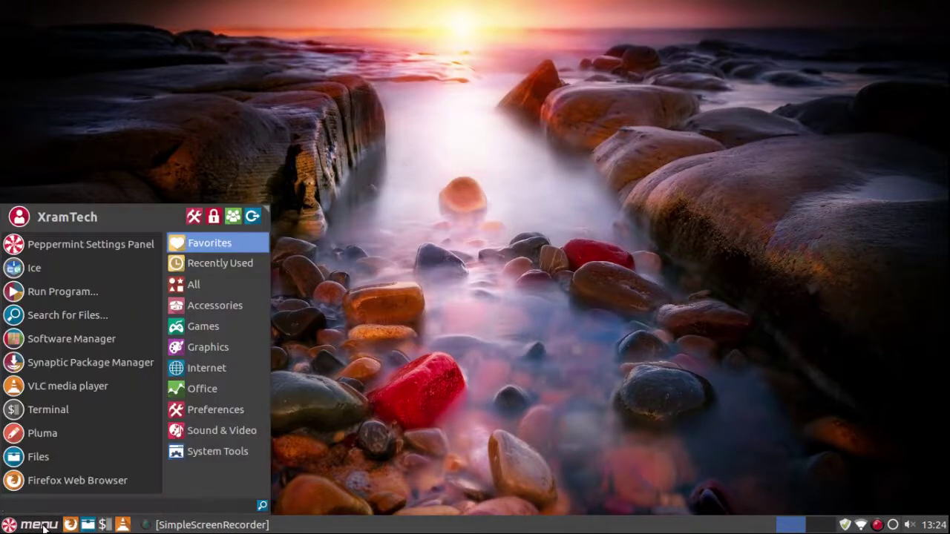
{"action": "left_click", "coordinate": [75, 245]}
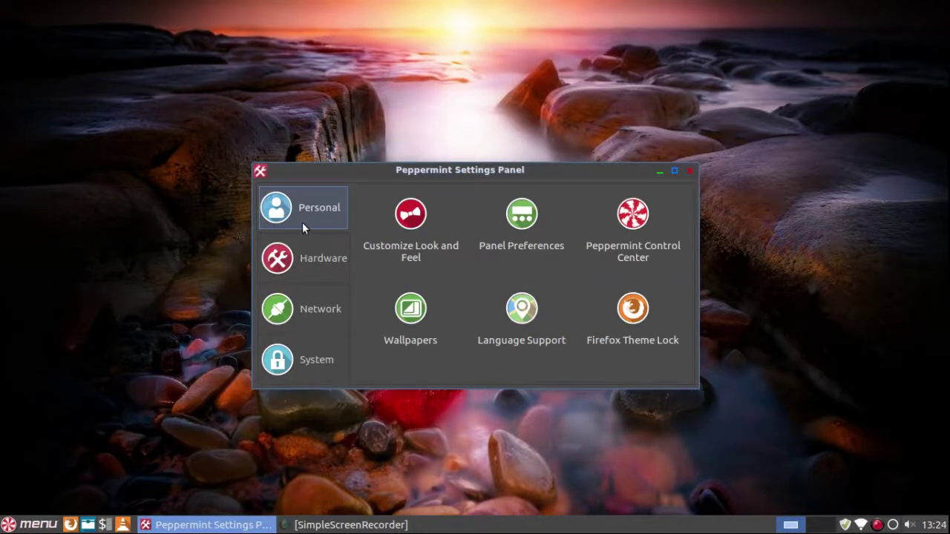
{"action": "left_click", "coordinate": [407, 219]}
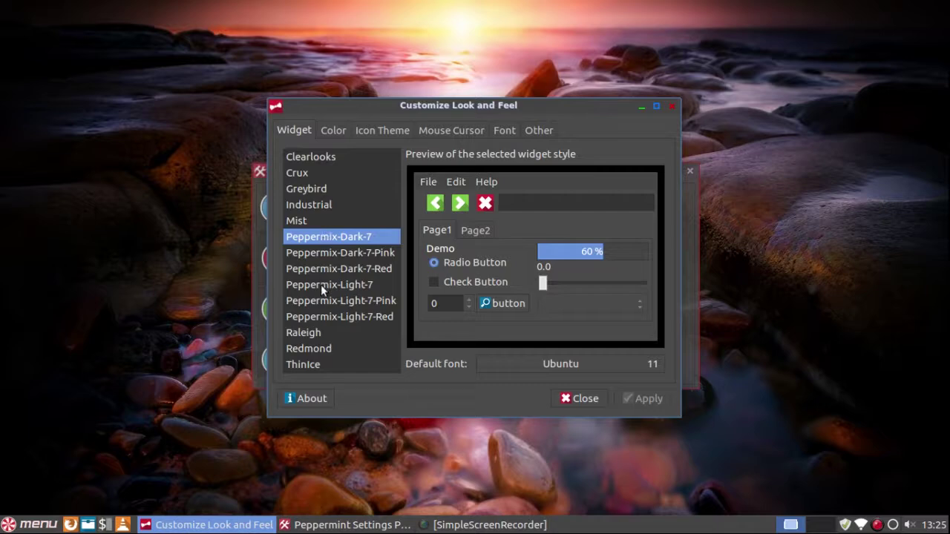
Step: Preview the Greybird, Peppermix-Dark-7-Pink, Peppermix-Dark-7-Red and Peppermix-Light-7-Red widget styles, then return to Peppermix-Dark-7 and close the customisation window
{"action": "left_click", "coordinate": [311, 190]}
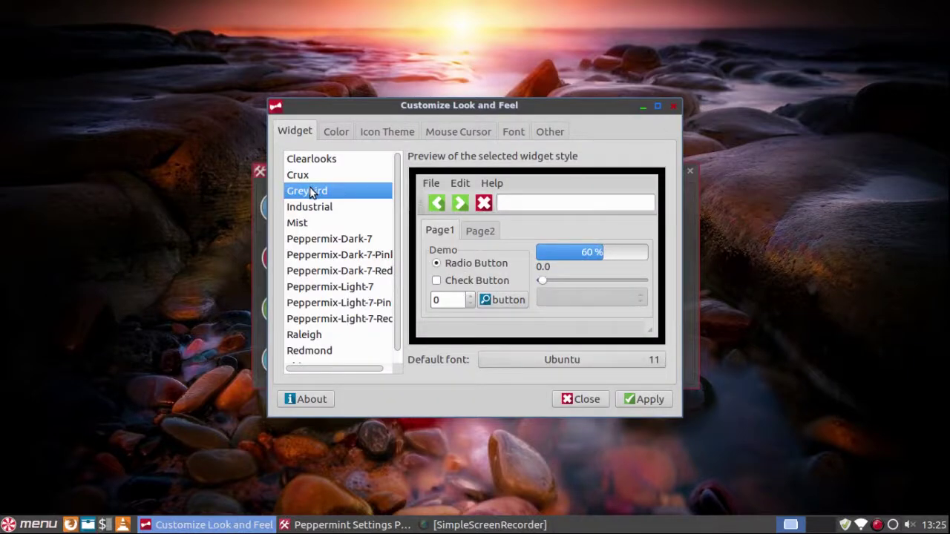
{"action": "left_click", "coordinate": [334, 238]}
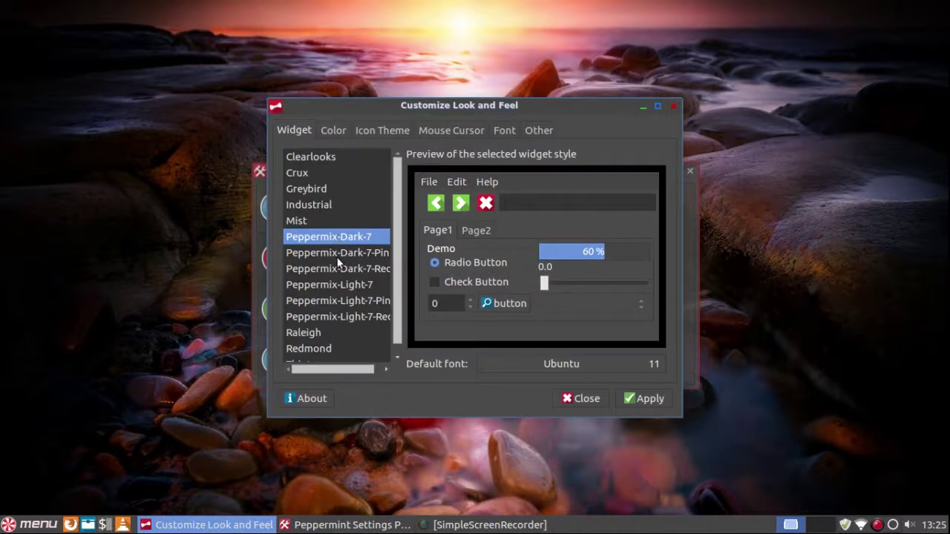
{"action": "left_click", "coordinate": [339, 253]}
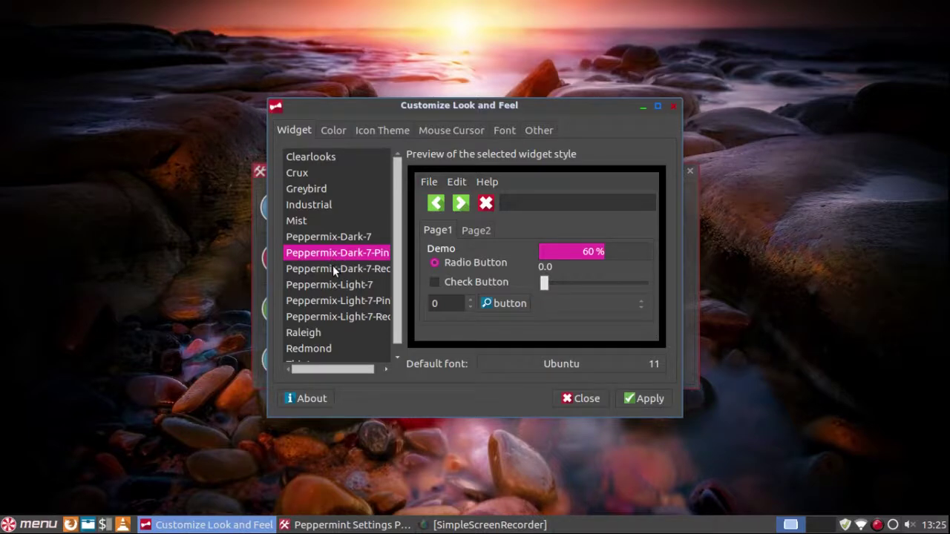
{"action": "left_click", "coordinate": [333, 269]}
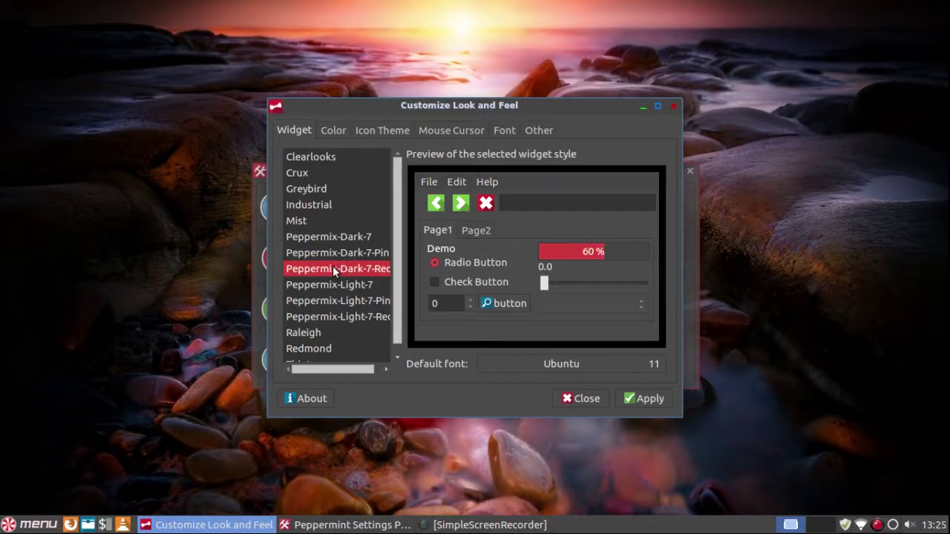
{"action": "left_click", "coordinate": [333, 317]}
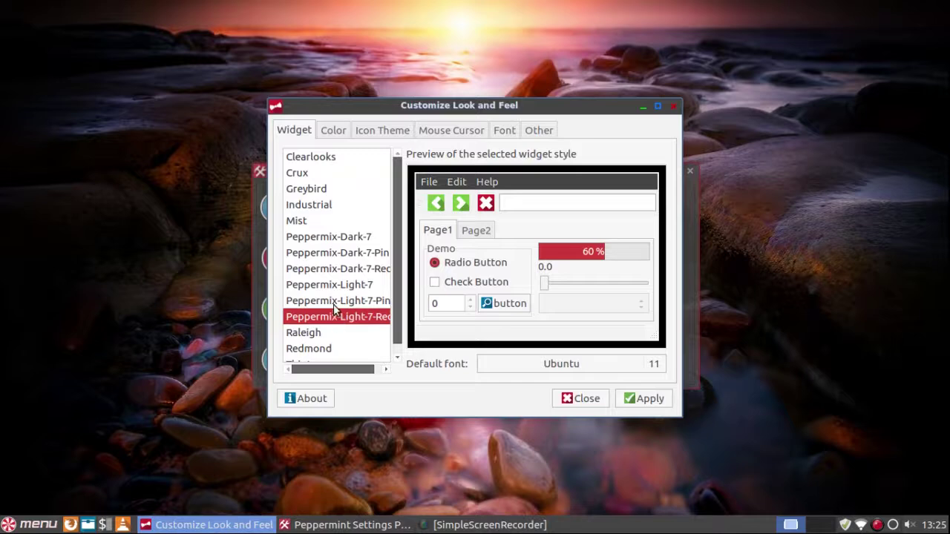
{"action": "left_click", "coordinate": [332, 238]}
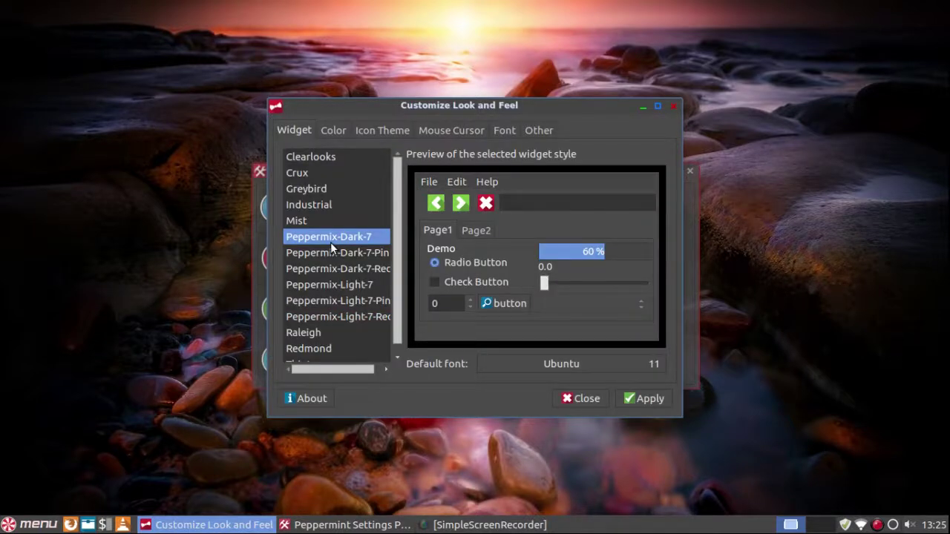
{"action": "left_click", "coordinate": [673, 109]}
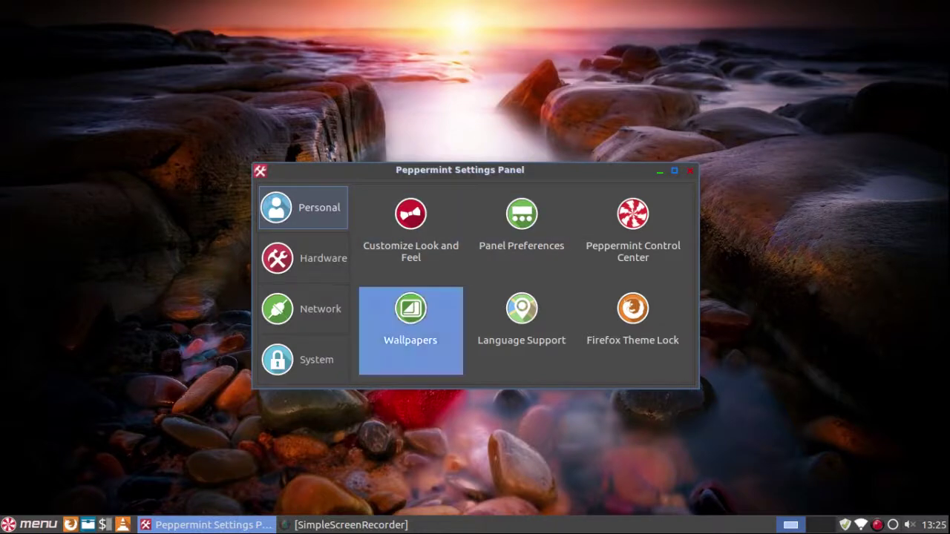
Step: Apply the Flowers image from the Wallpapers collection as the desktop background and minimise the open windows to reveal the desktop
{"action": "left_click", "coordinate": [414, 314]}
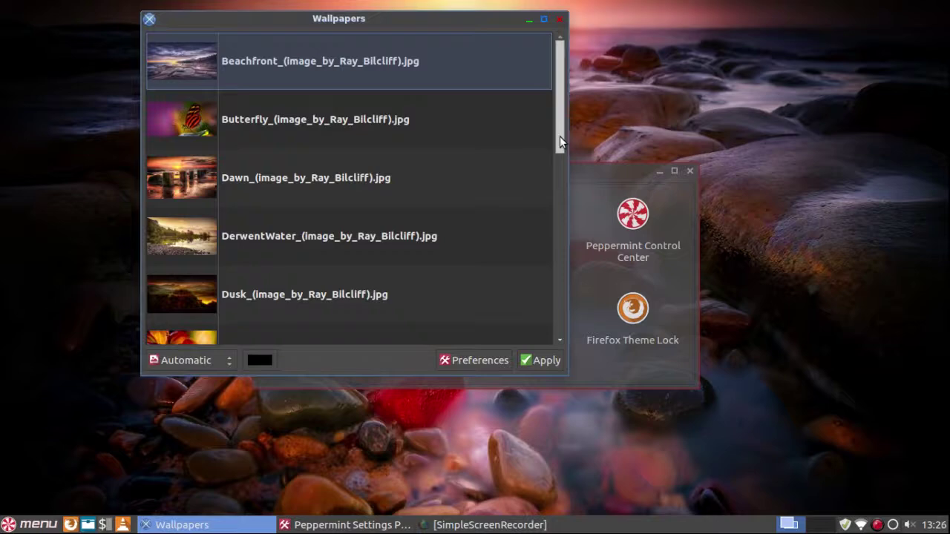
{"action": "left_click_drag", "start_coordinate": [559, 136], "coordinate": [547, 203]}
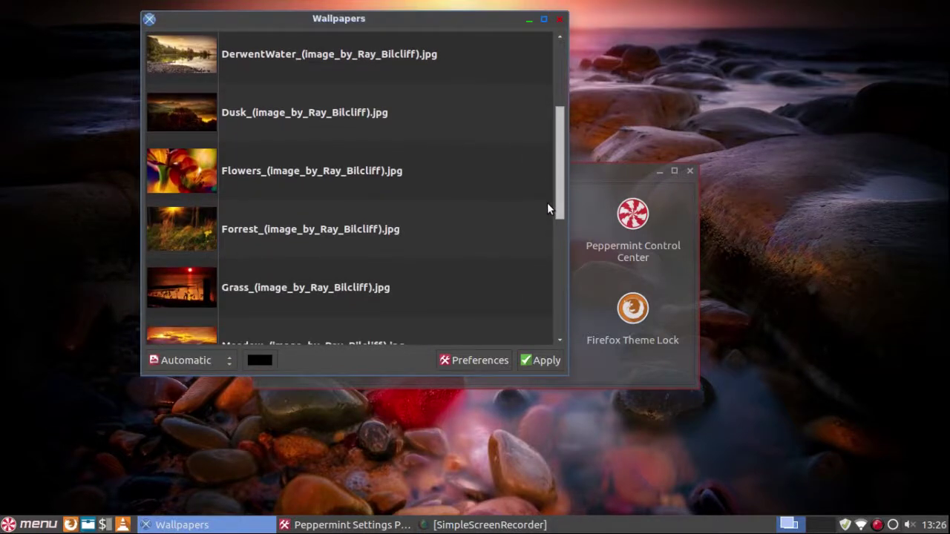
{"action": "left_click", "coordinate": [192, 181]}
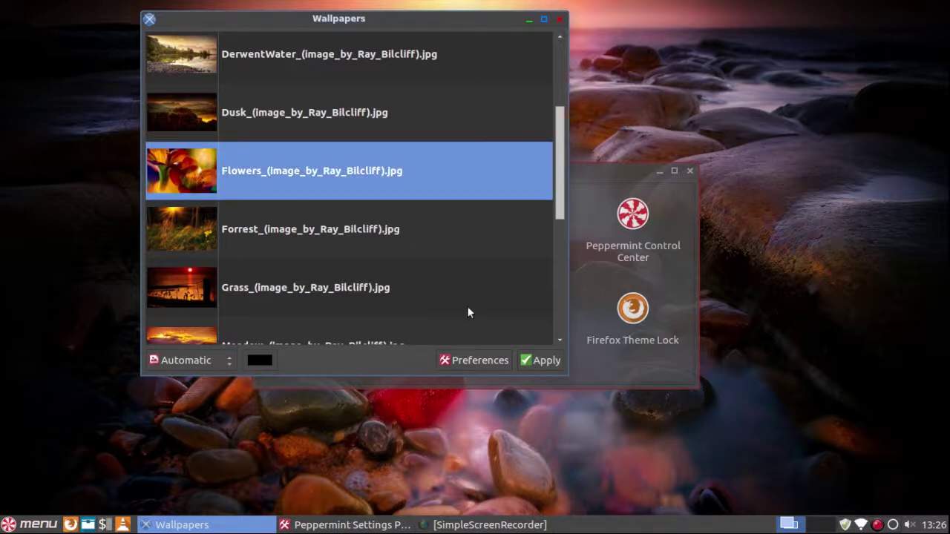
{"action": "left_click", "coordinate": [542, 360]}
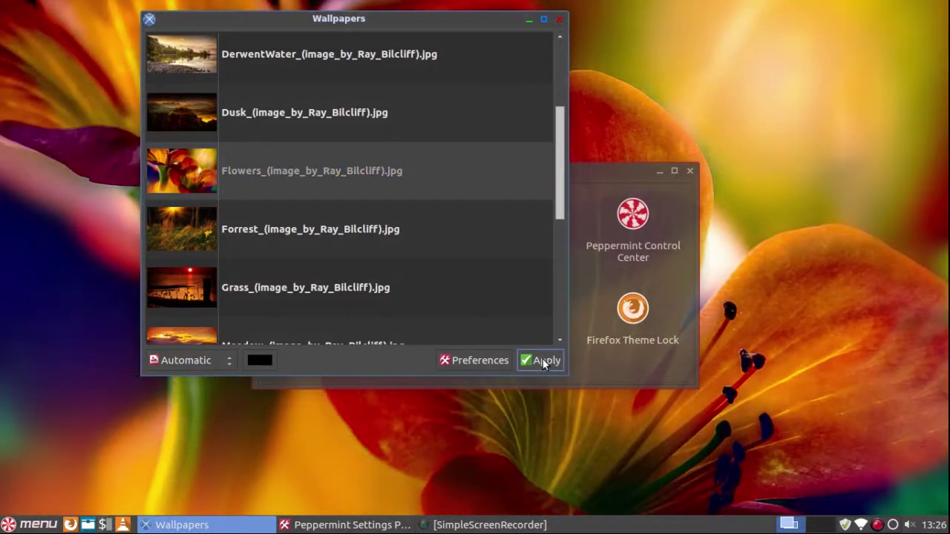
{"action": "left_click", "coordinate": [530, 22]}
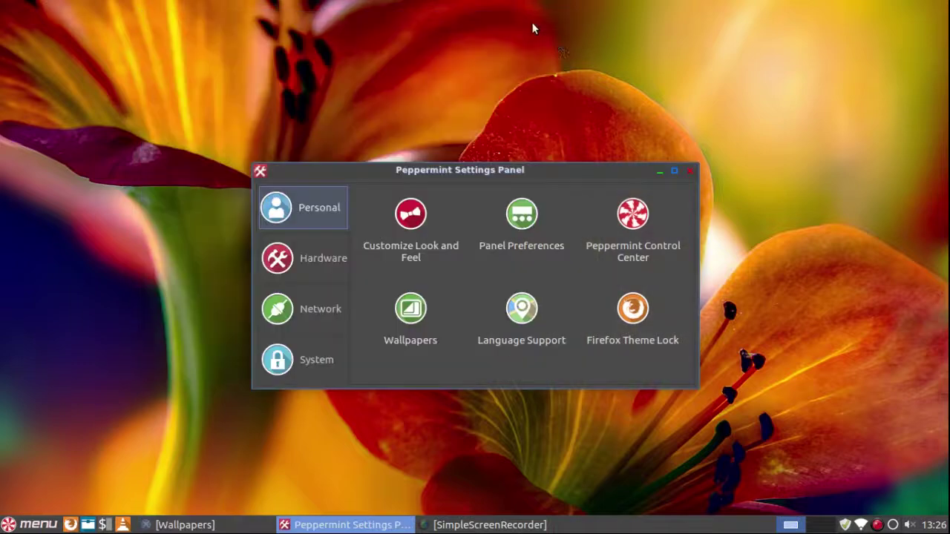
{"action": "left_click", "coordinate": [661, 171]}
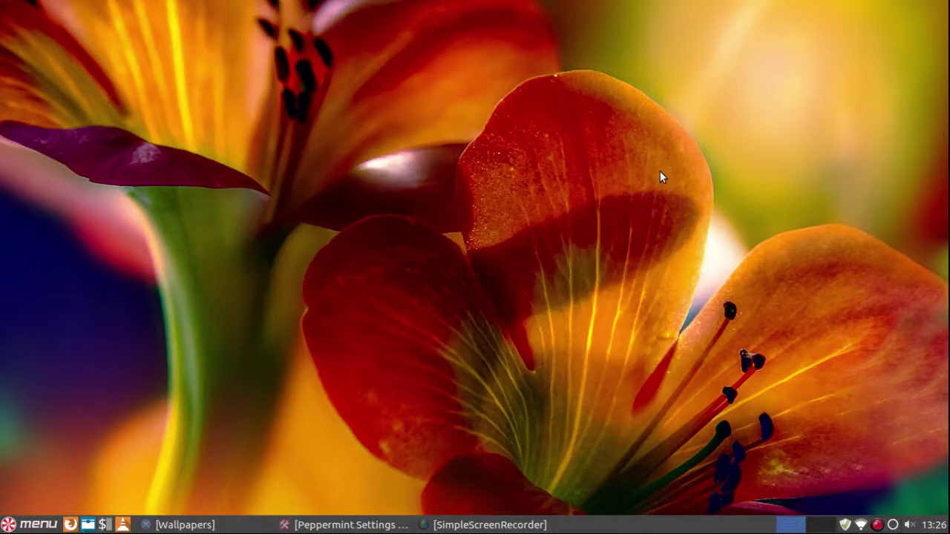